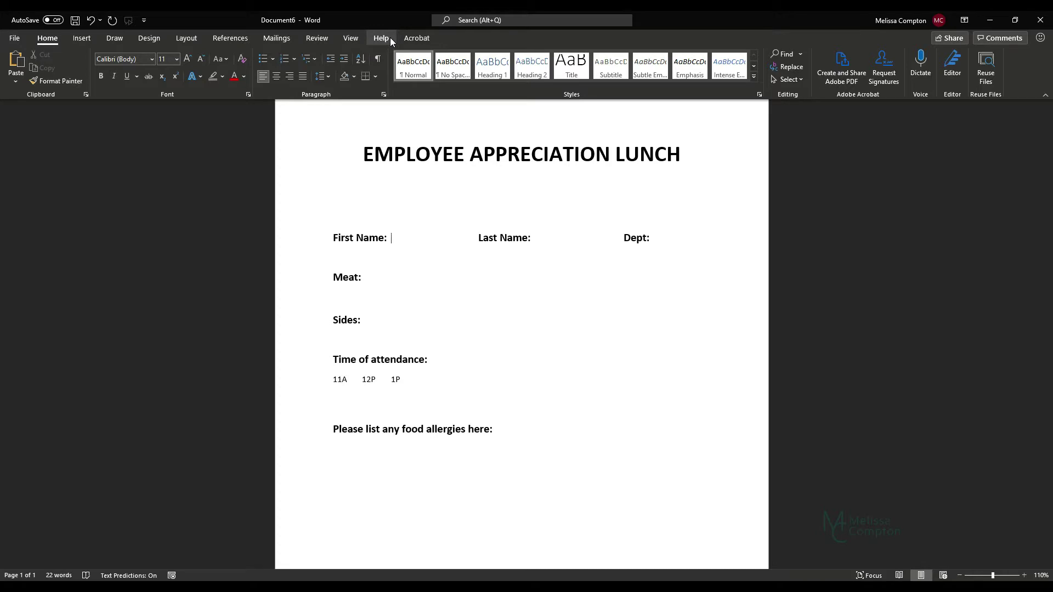
Enable the Developer tab under Main Tabs in Word's Customize Ribbon options
{"action": "left_click", "coordinate": [15, 39]}
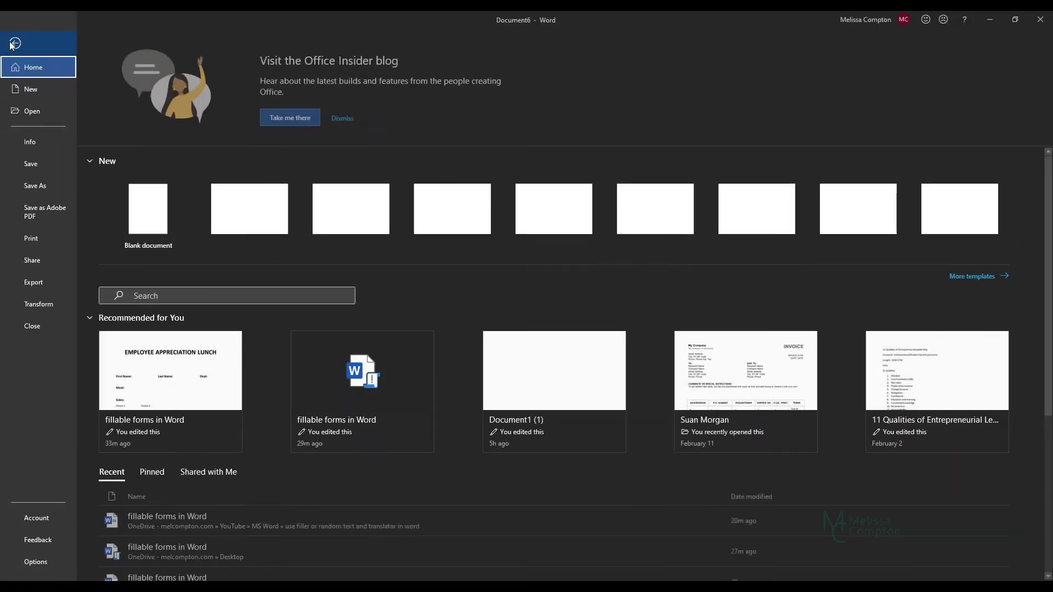
{"action": "left_click", "coordinate": [36, 562]}
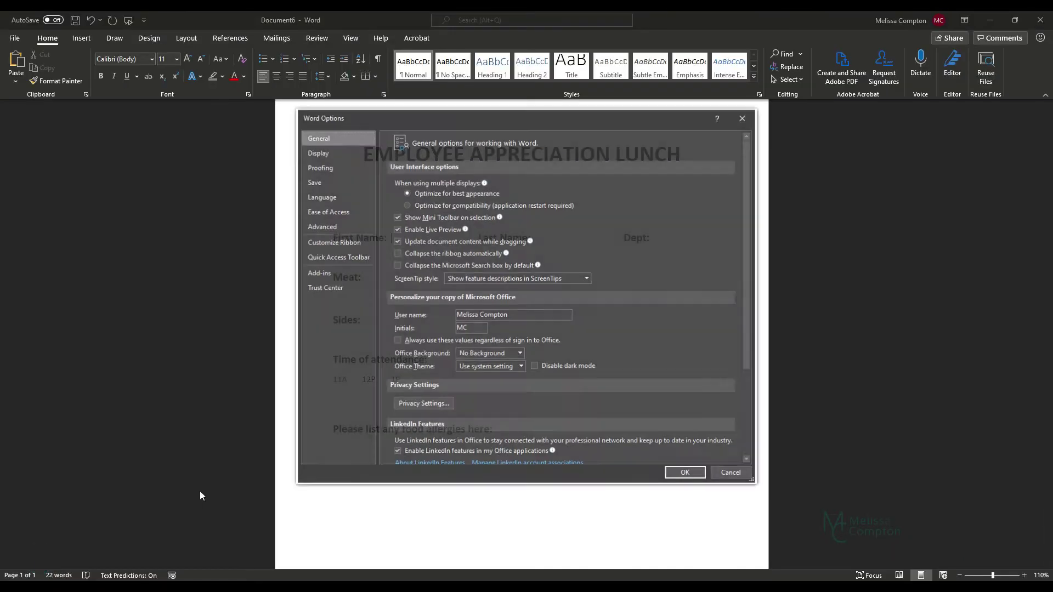
{"action": "left_click", "coordinate": [334, 246]}
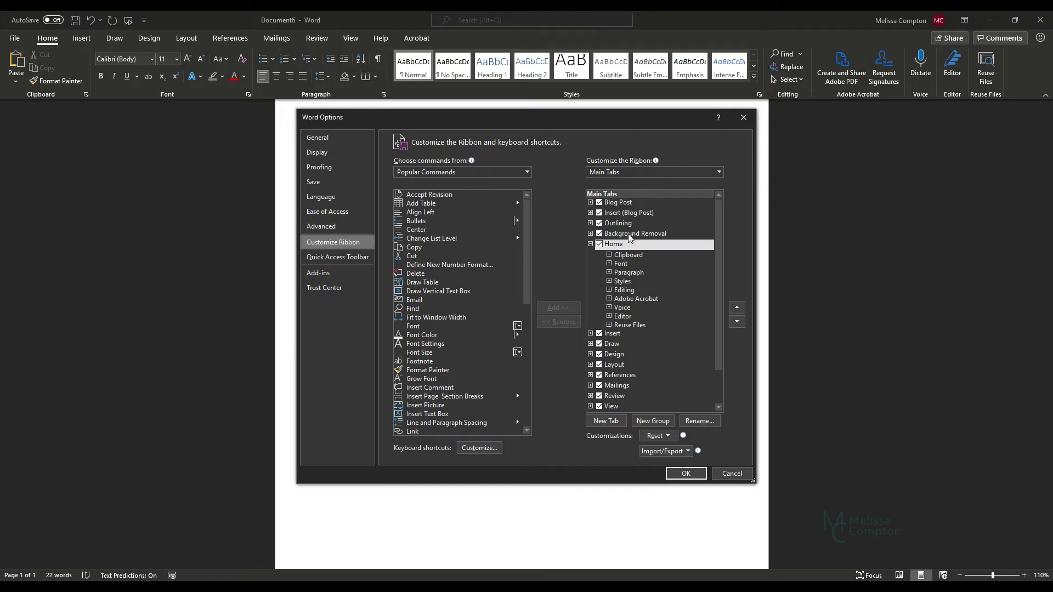
{"action": "scroll", "coordinate": [640, 341], "scroll_direction": "down", "scroll_amount": 1}
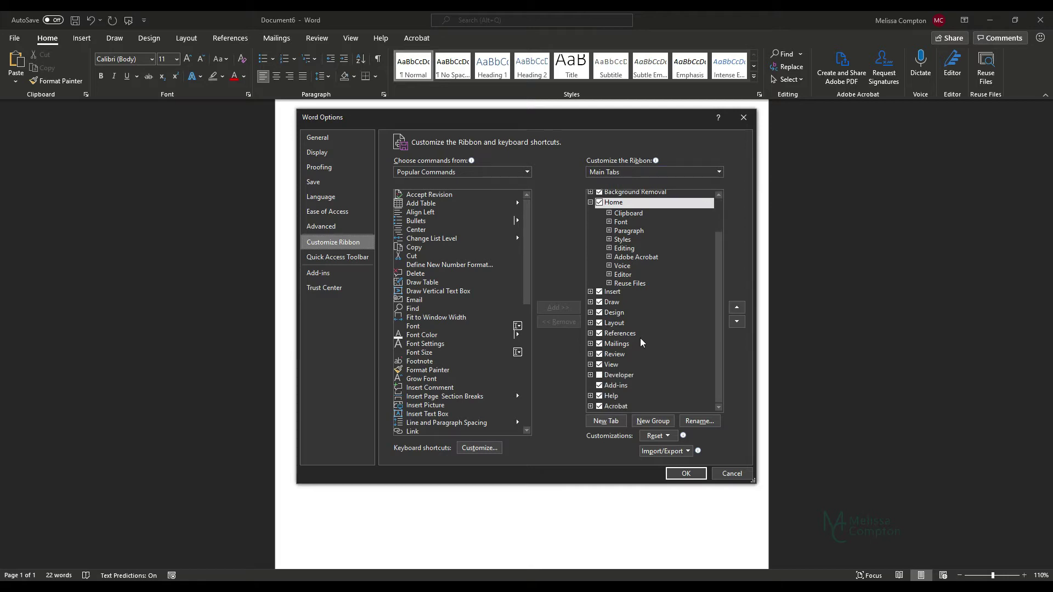
{"action": "left_click", "coordinate": [599, 377]}
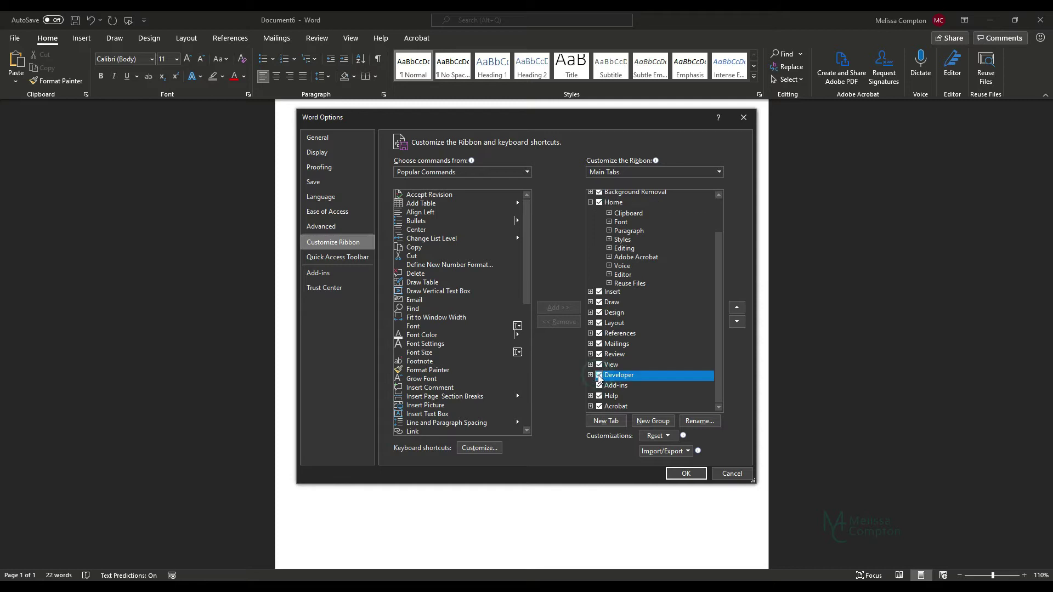
{"action": "left_click", "coordinate": [687, 473]}
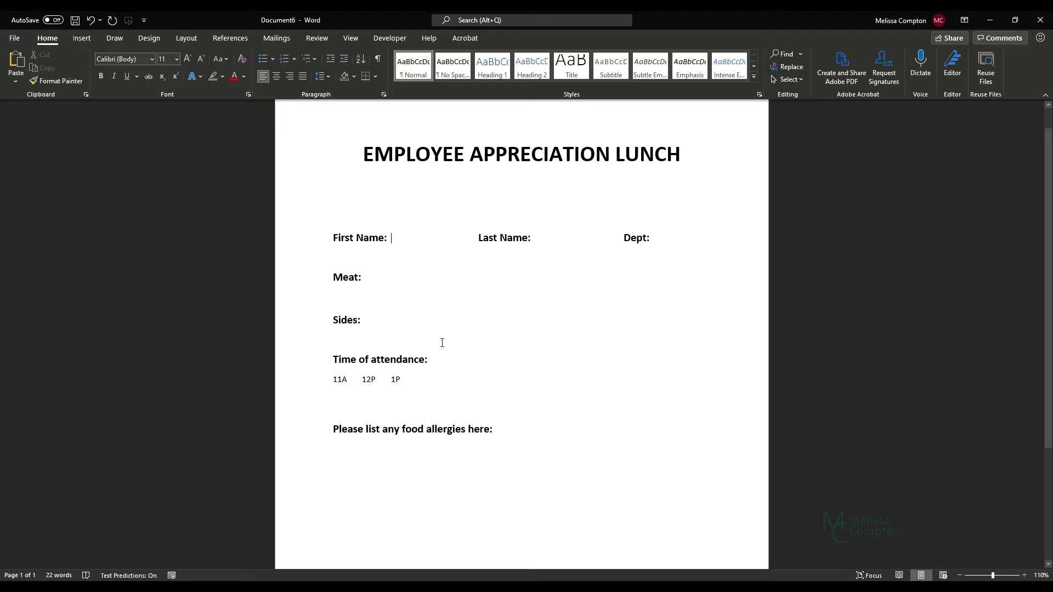
Insert a legacy Text Form Field (Text1) after First Name:, keeping its default regular, unlimited settings
{"action": "left_click", "coordinate": [390, 38]}
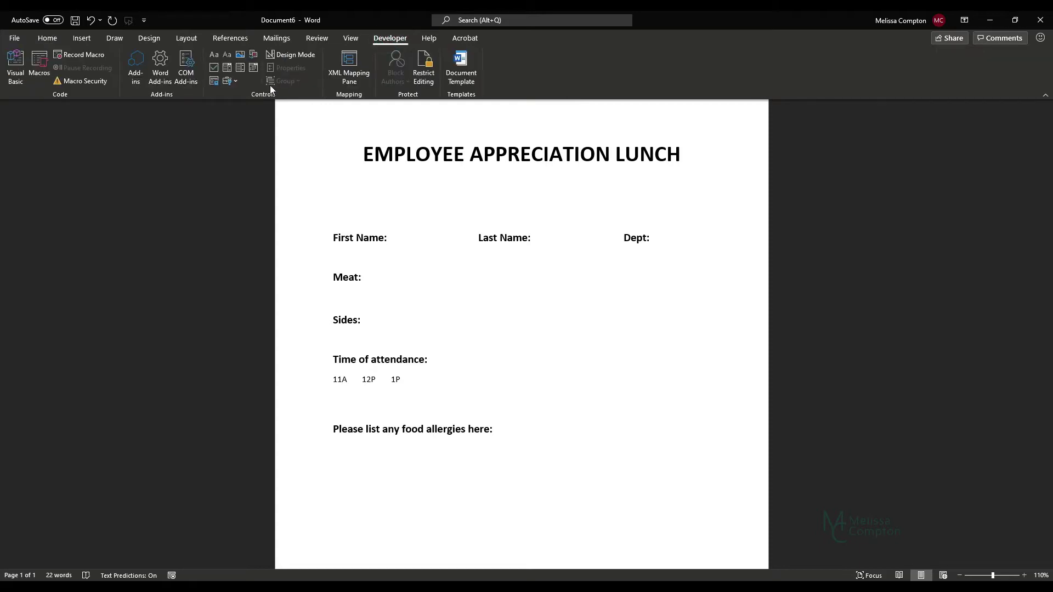
{"action": "left_click", "coordinate": [237, 82]}
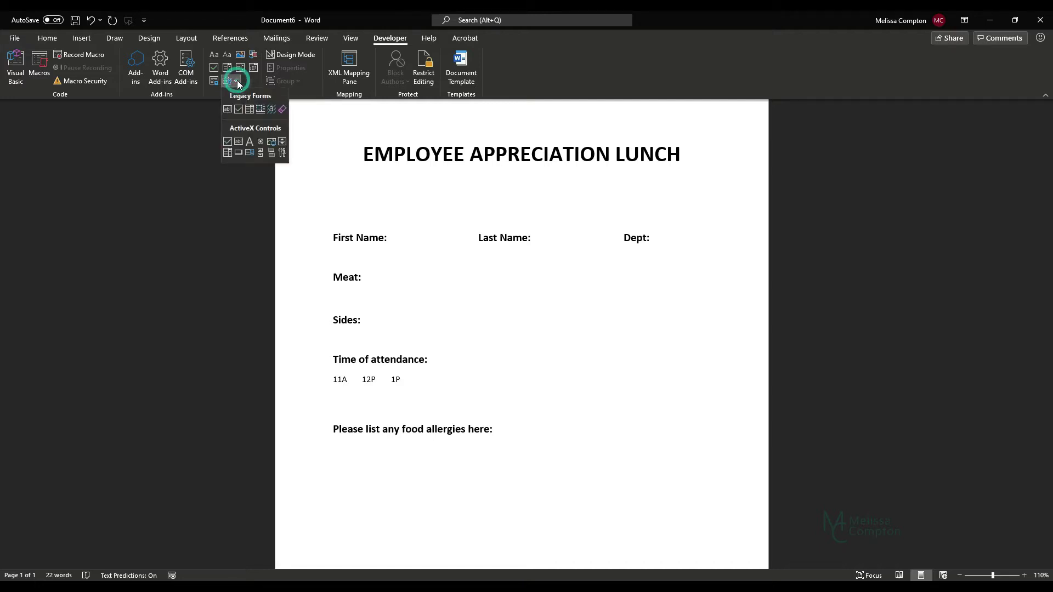
{"action": "left_click", "coordinate": [226, 110]}
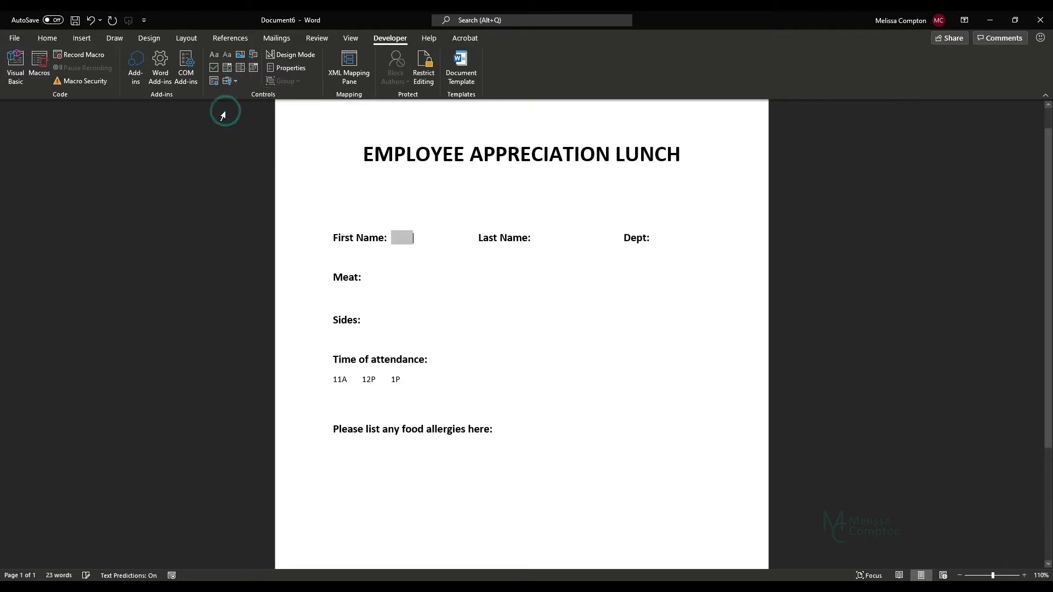
{"action": "double_click", "coordinate": [399, 239]}
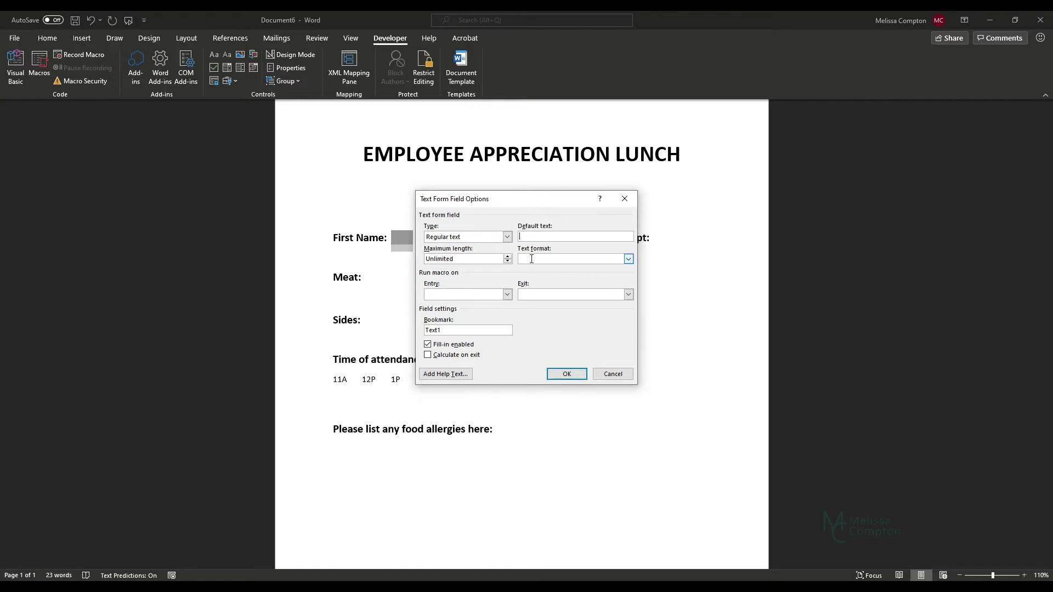
{"action": "left_click", "coordinate": [573, 377]}
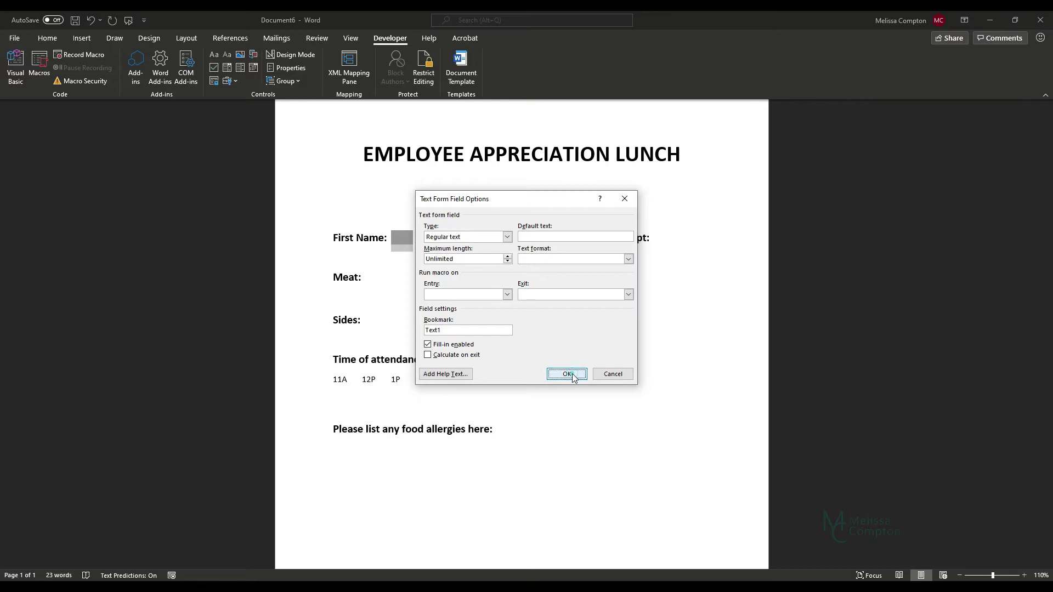
Copy the First Name text field, paste it after Last Name: and Dept:, and fix the stray line
{"action": "left_click", "coordinate": [397, 237]}
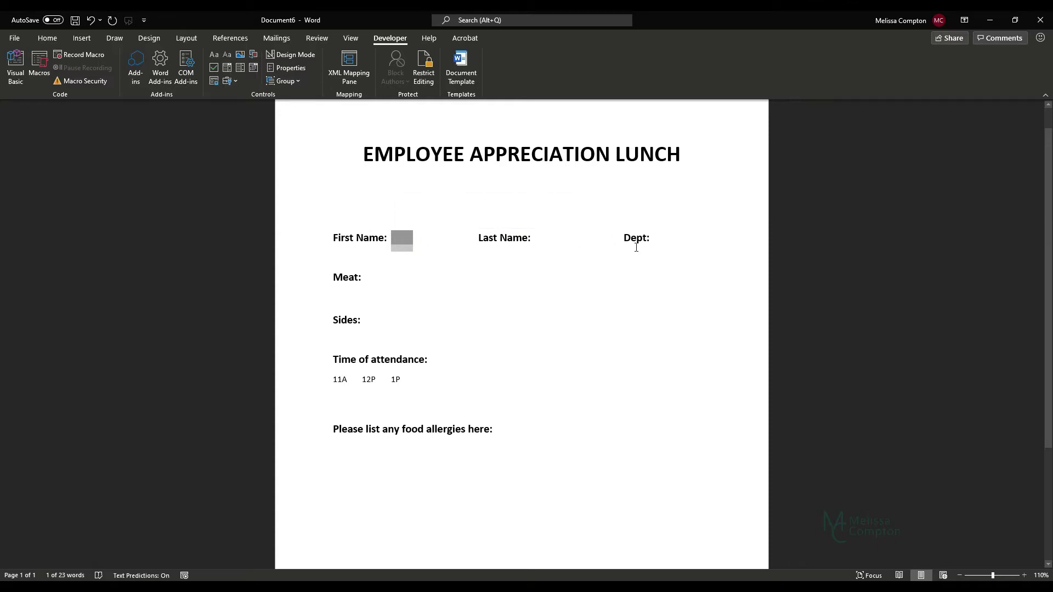
{"action": "left_click", "coordinate": [398, 239]}
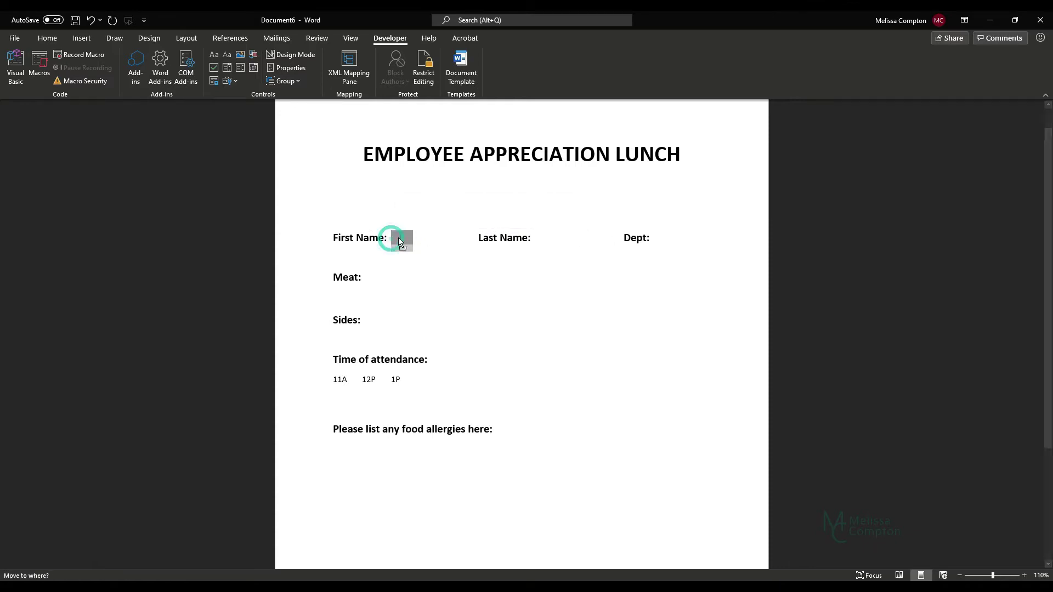
{"action": "left_click_drag", "start_coordinate": [394, 238], "coordinate": [407, 238]}
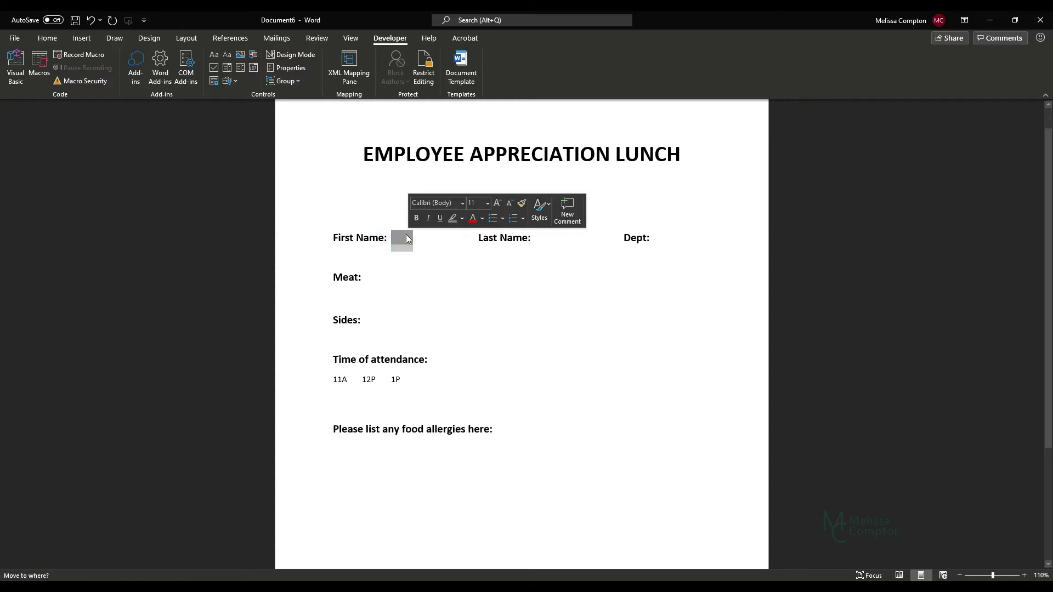
{"action": "left_click", "coordinate": [535, 234]}
{"action": "key", "text": "ctrl+v"}
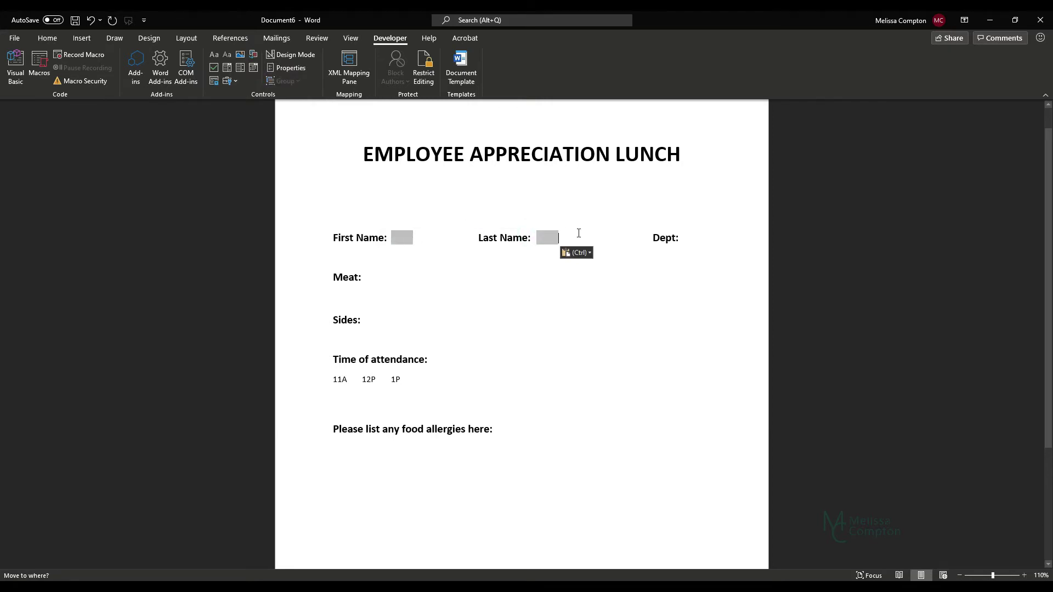
{"action": "left_click", "coordinate": [685, 240]}
{"action": "key", "text": "ctrl+v"}
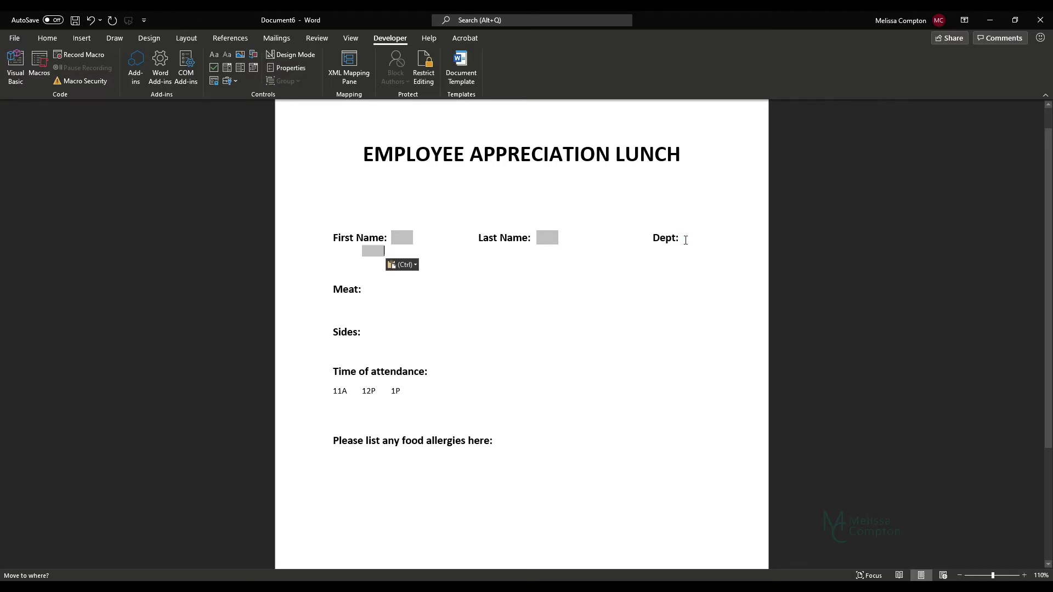
{"action": "left_click", "coordinate": [651, 235]}
{"action": "key", "text": "Return"}
{"action": "left_click", "coordinate": [598, 249]}
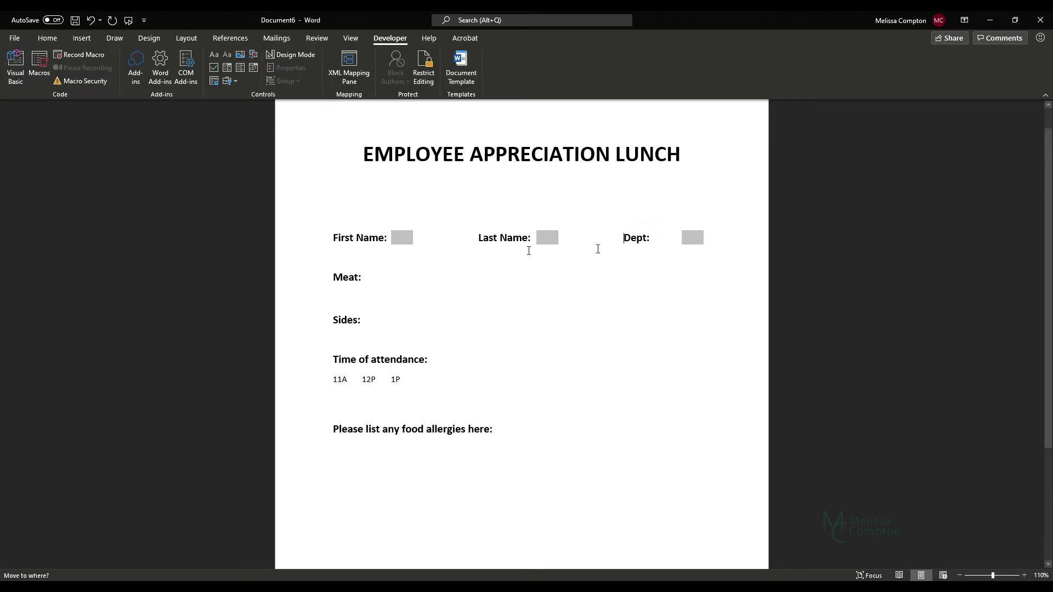
{"action": "left_click", "coordinate": [379, 277]}
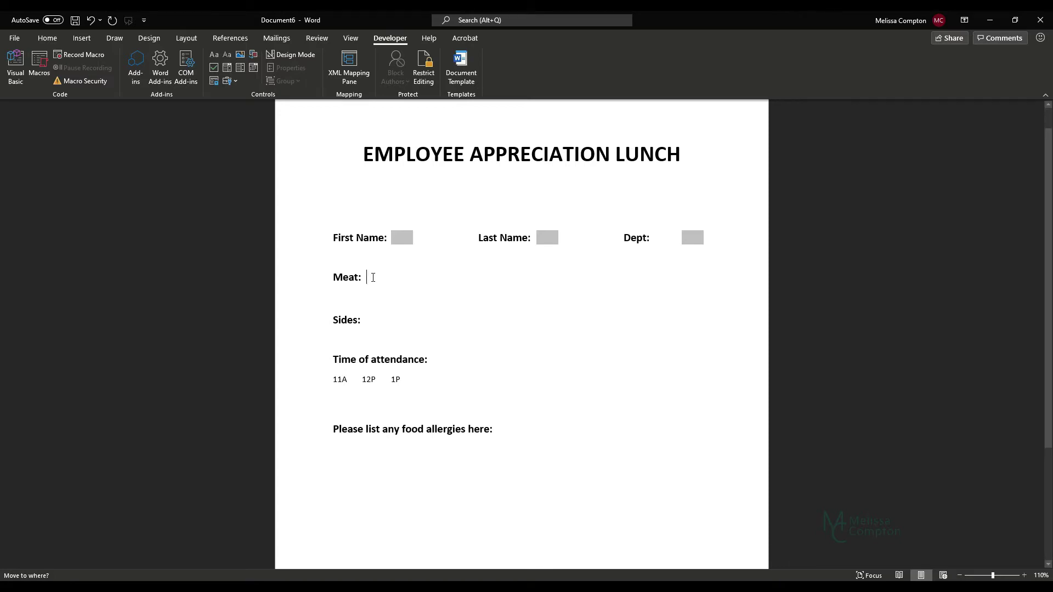
Insert a legacy drop-down form field after Meat:
{"action": "left_click", "coordinate": [235, 84]}
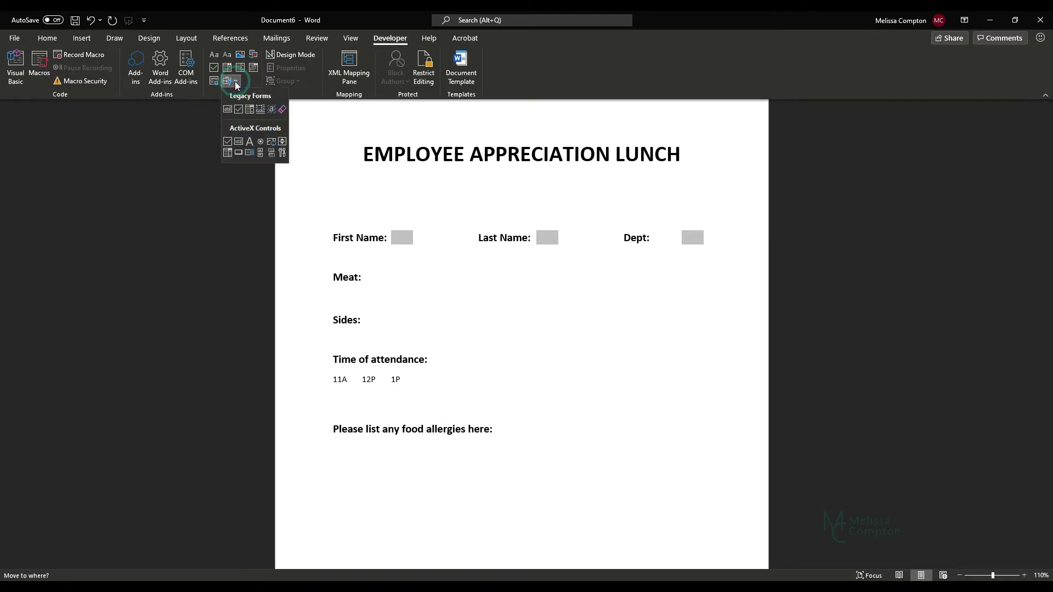
{"action": "left_click", "coordinate": [248, 109]}
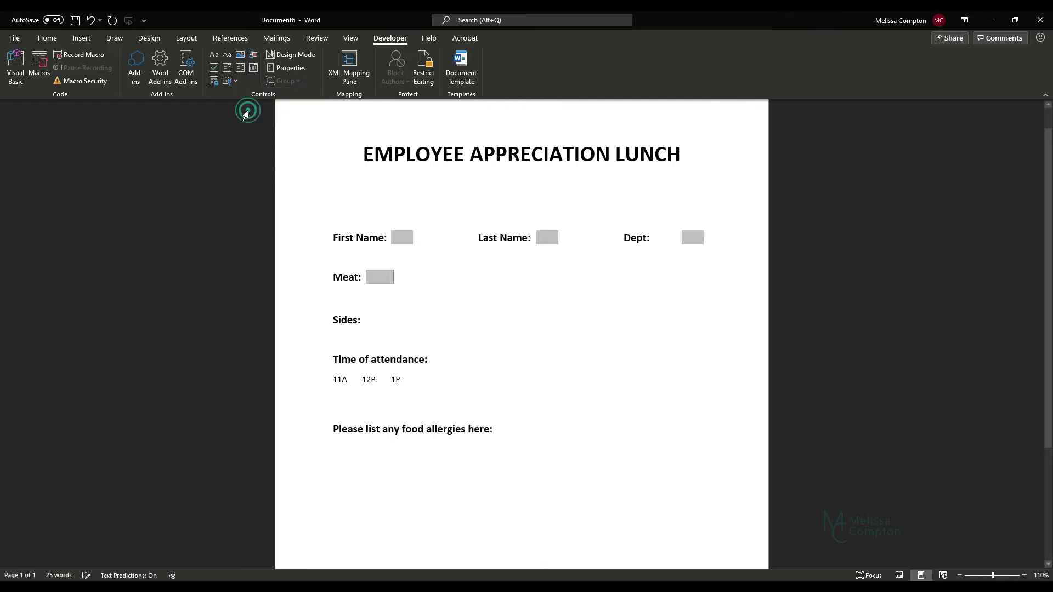
{"action": "double_click", "coordinate": [378, 277]}
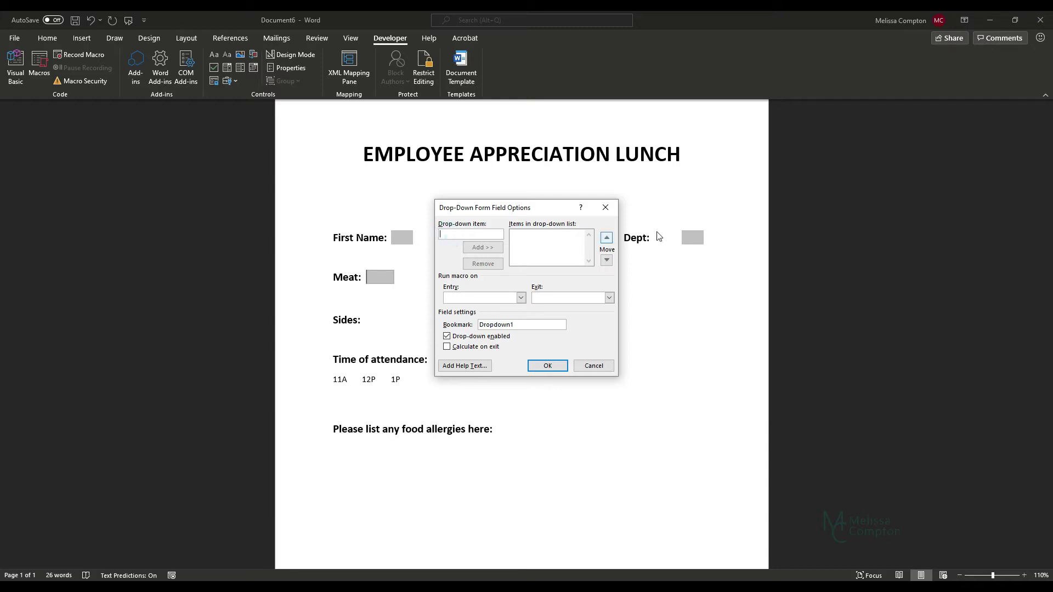
Add the choices Please Select, Chicken, Fish and None to the Meat drop-down
{"action": "type", "text": "P"}
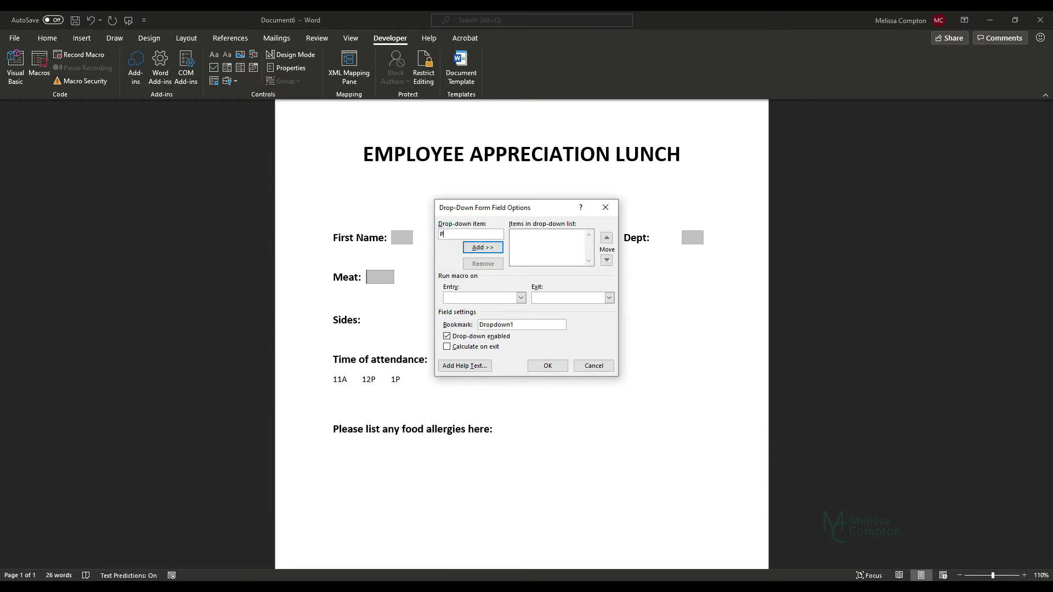
{"action": "type", "text": "lease Select"}
{"action": "left_click", "coordinate": [496, 250]}
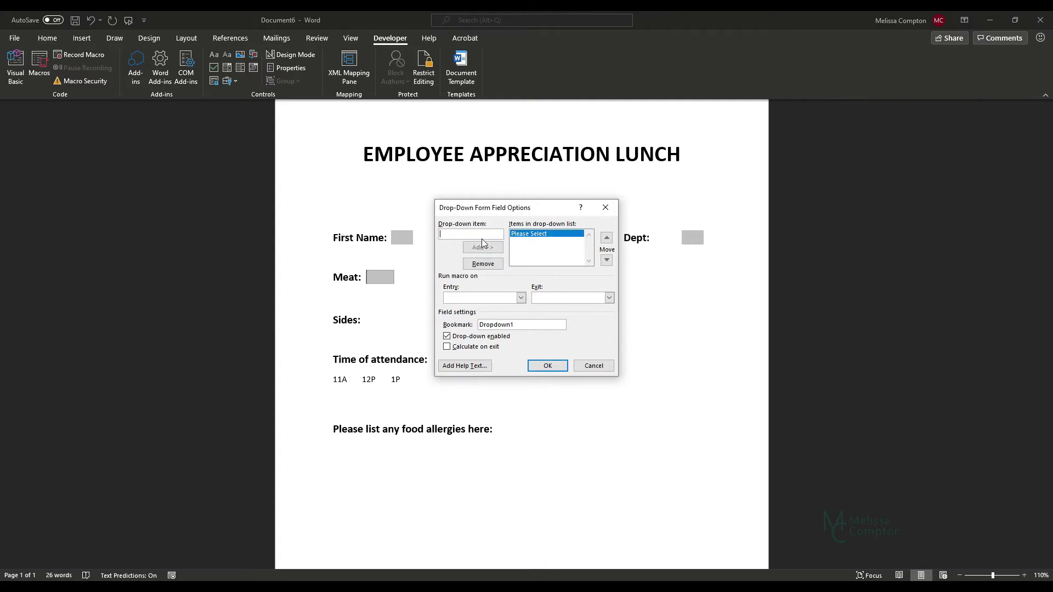
{"action": "left_click", "coordinate": [480, 236]}
{"action": "type", "text": "Chicken"}
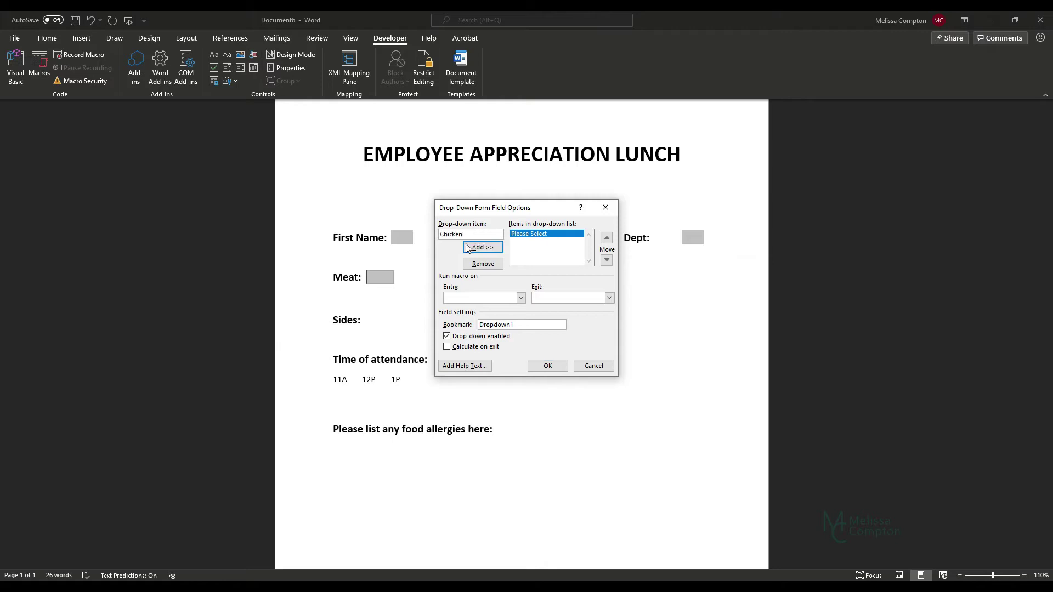
{"action": "left_click", "coordinate": [466, 248]}
{"action": "left_click", "coordinate": [462, 235]}
{"action": "type", "text": "Fish"}
{"action": "left_click", "coordinate": [482, 247]}
{"action": "left_click", "coordinate": [454, 234]}
{"action": "type", "text": "N"}
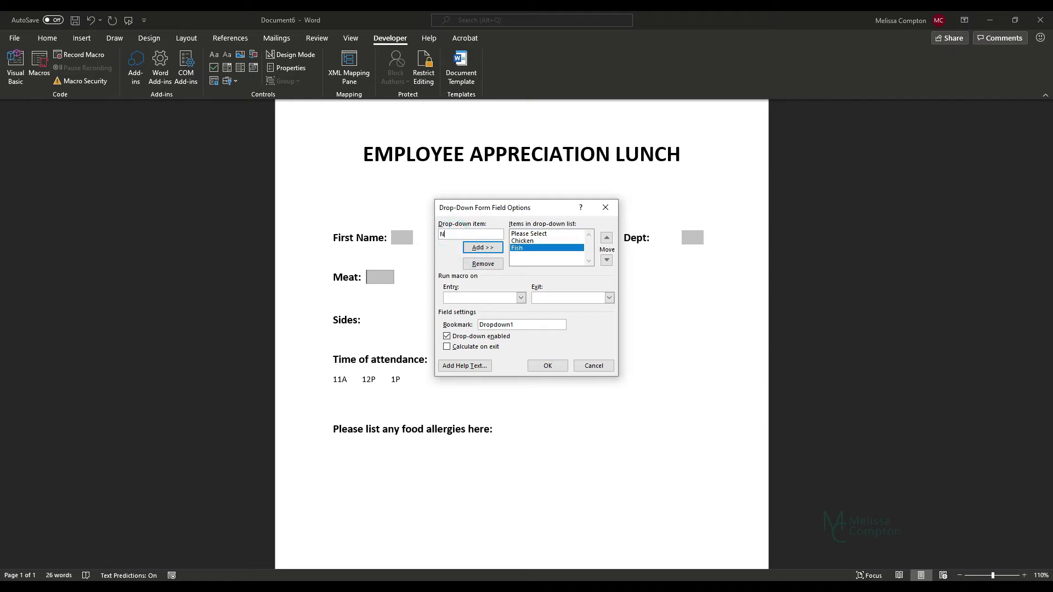
{"action": "type", "text": "one"}
{"action": "left_click", "coordinate": [477, 248]}
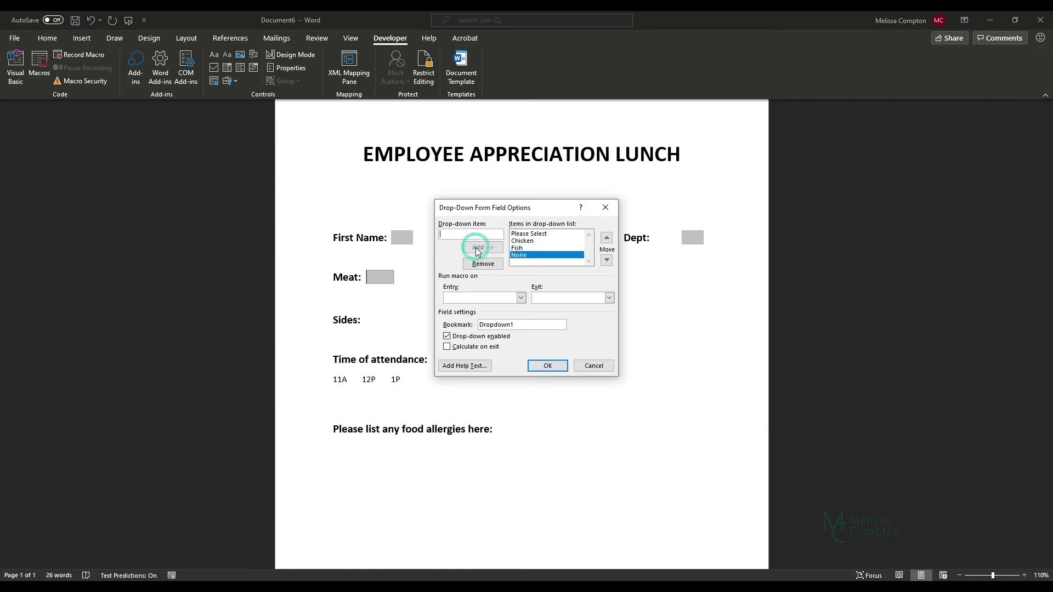
{"action": "left_click", "coordinate": [548, 368]}
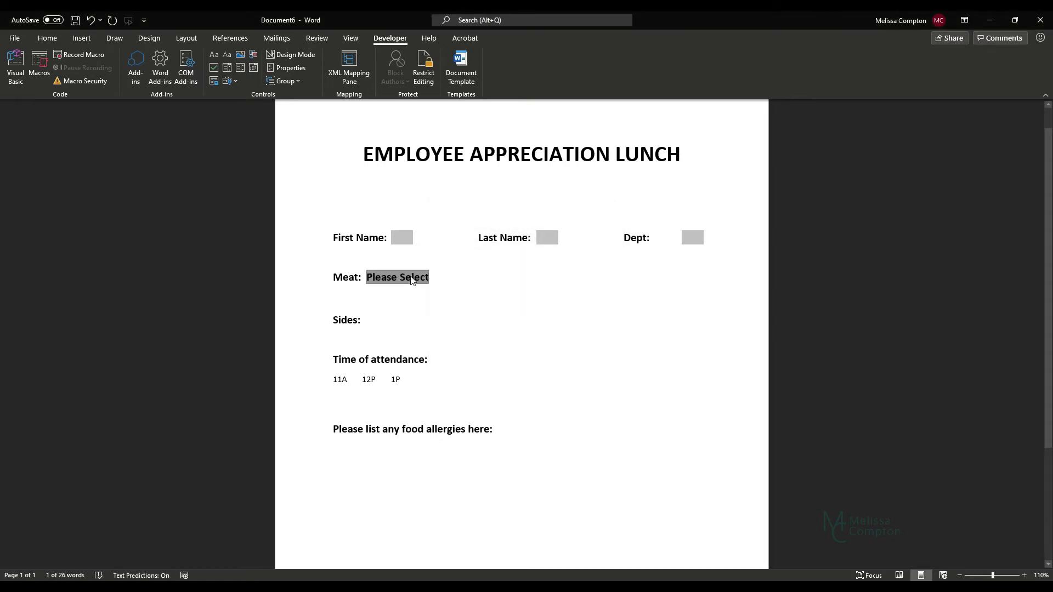
Insert a legacy drop-down form field after Sides:
{"action": "left_click", "coordinate": [365, 320]}
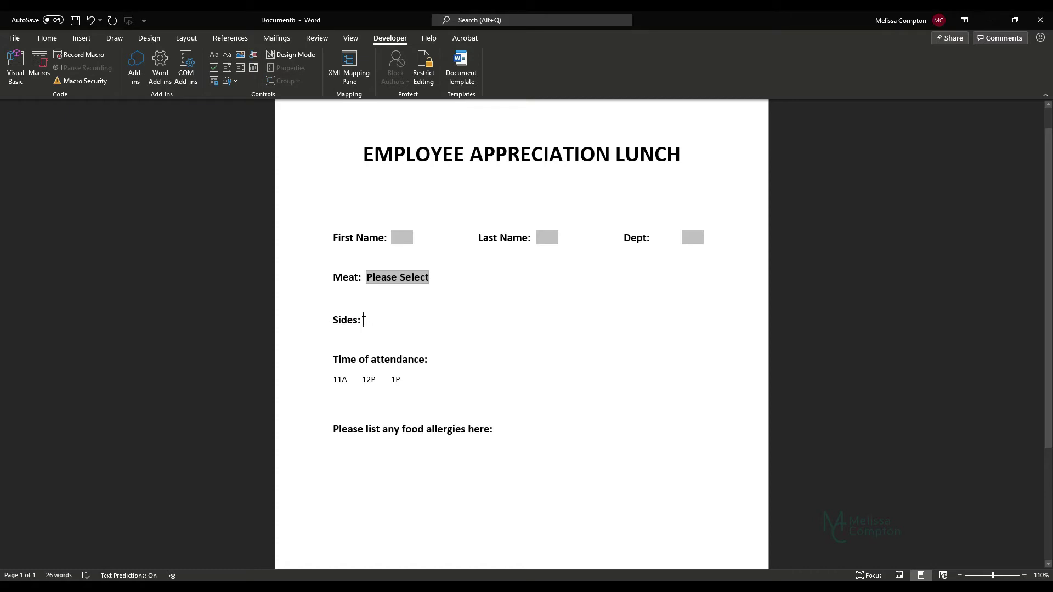
{"action": "left_click", "coordinate": [236, 85]}
{"action": "left_click", "coordinate": [245, 110]}
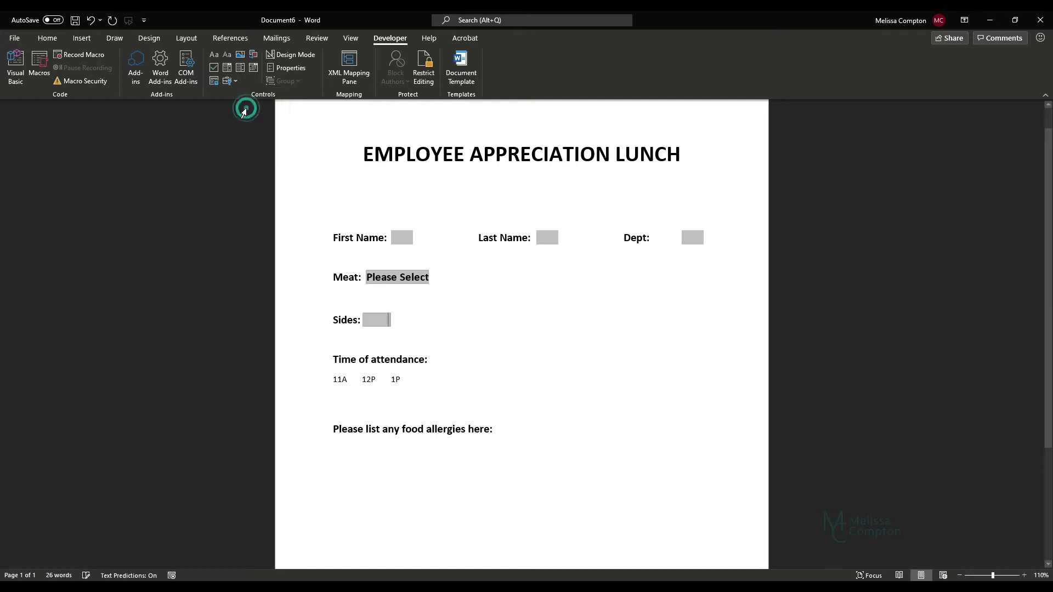
{"action": "double_click", "coordinate": [373, 321]}
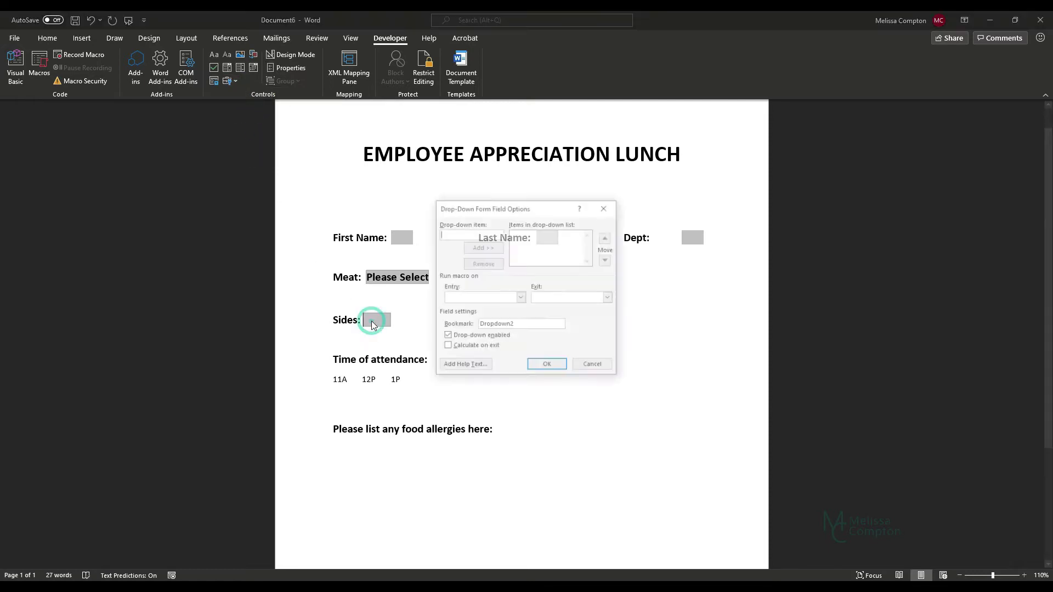
Add the choices Please Select, Mac and Cheese and Baked Potato to the Sides drop-down
{"action": "type", "text": "P"}
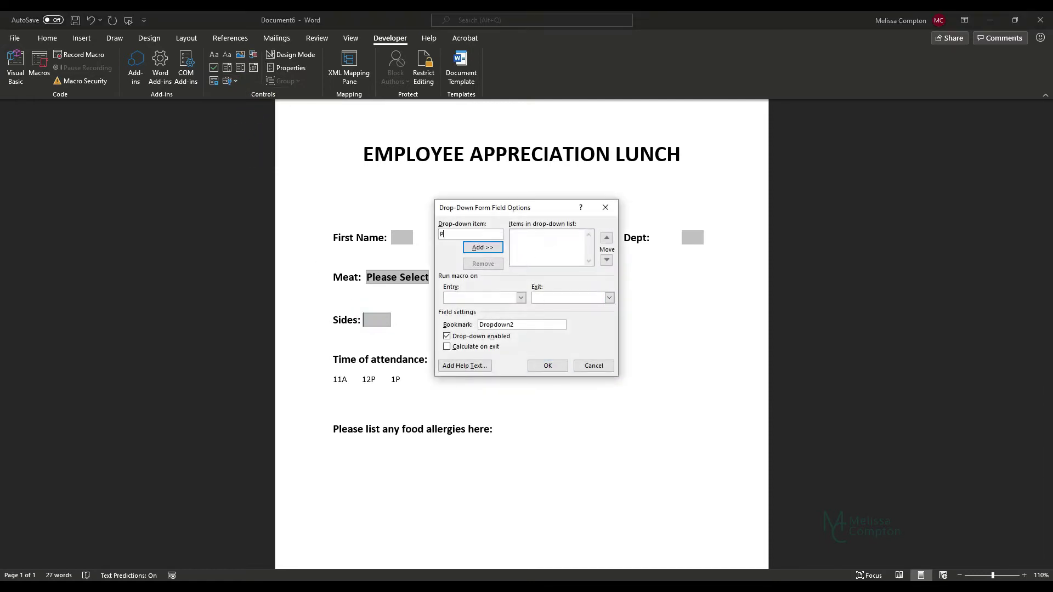
{"action": "type", "text": "lease Select"}
{"action": "left_click", "coordinate": [482, 247]}
{"action": "left_click", "coordinate": [482, 235]}
{"action": "type", "text": "Mac and Cheese"}
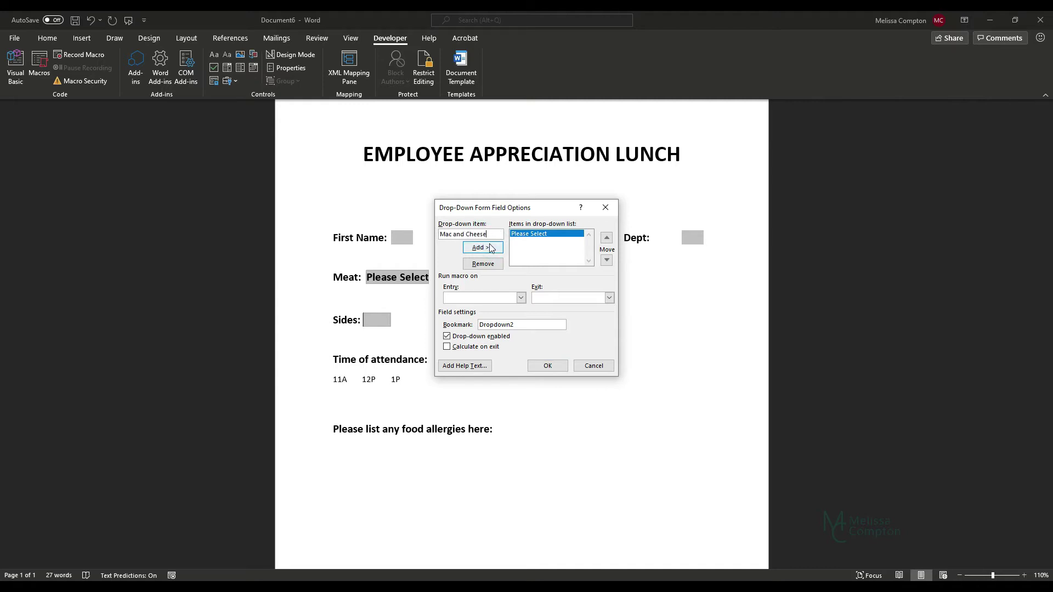
{"action": "left_click", "coordinate": [490, 248]}
{"action": "left_click", "coordinate": [475, 233]}
{"action": "left_click", "coordinate": [474, 232]}
{"action": "type", "text": "B"}
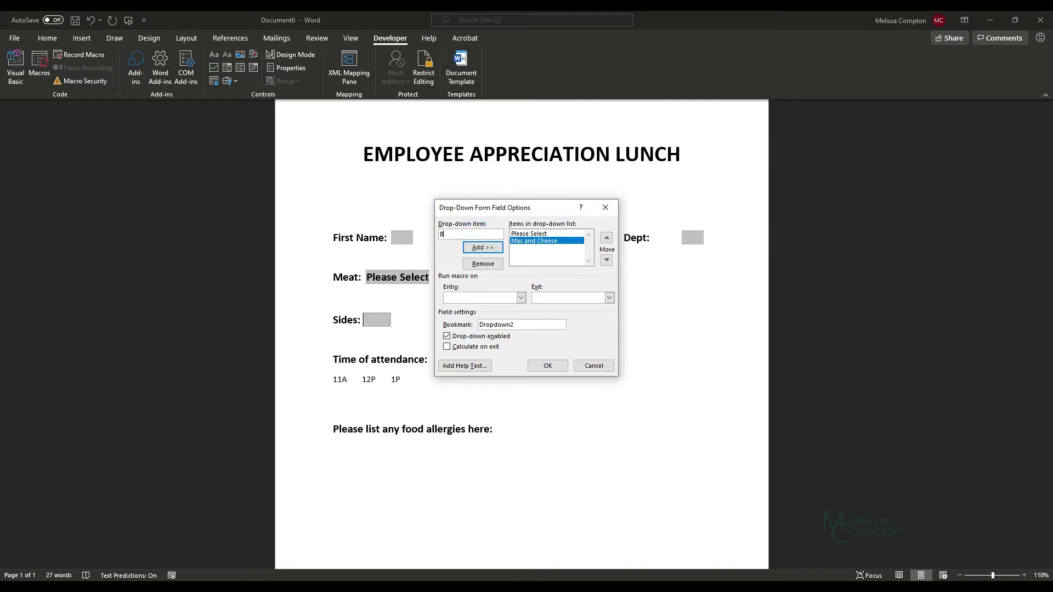
{"action": "type", "text": "aked Potato"}
{"action": "left_click", "coordinate": [483, 248]}
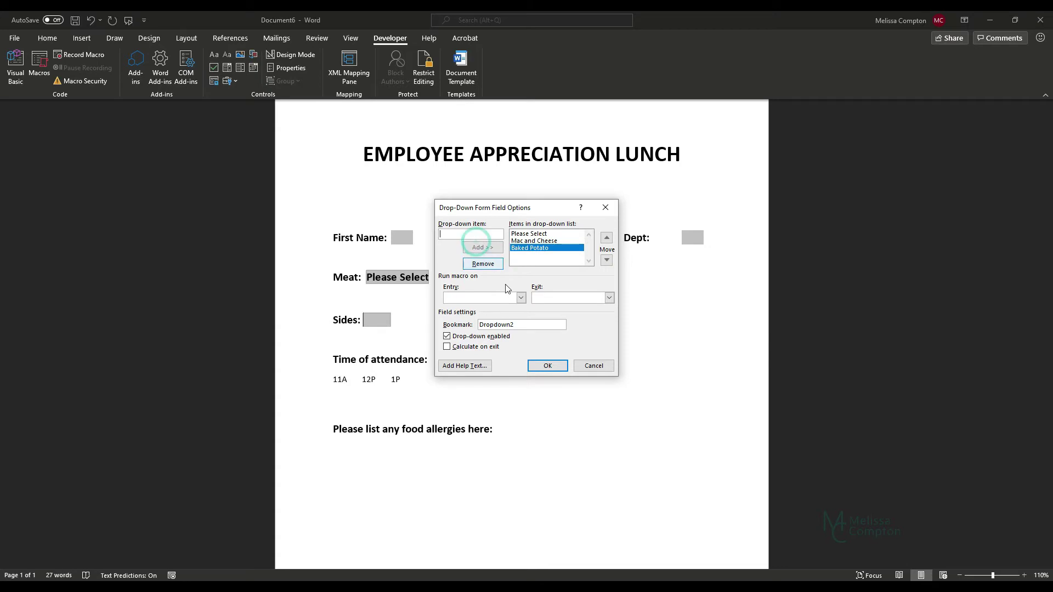
{"action": "left_click", "coordinate": [548, 366]}
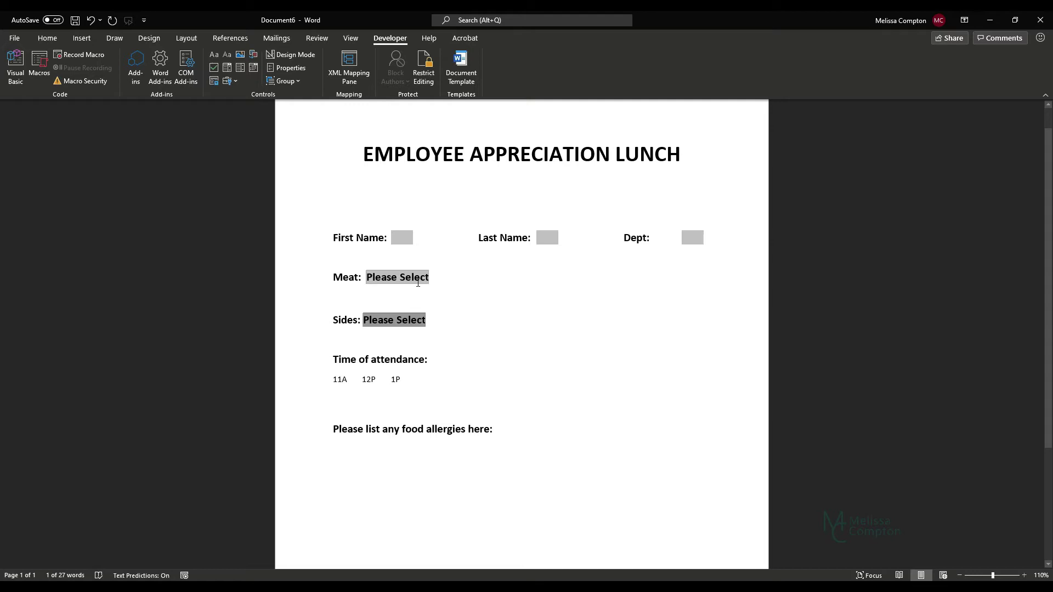
{"action": "key", "text": "ctrl+z"}
Insert a legacy check box form field after 11A
{"action": "left_click", "coordinate": [349, 380]}
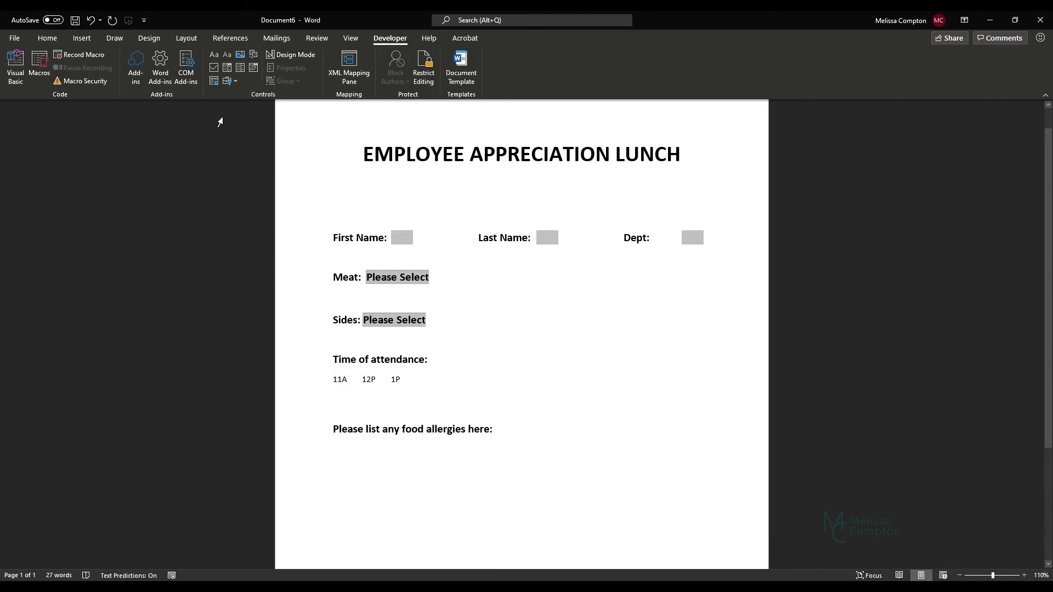
{"action": "left_click", "coordinate": [235, 82]}
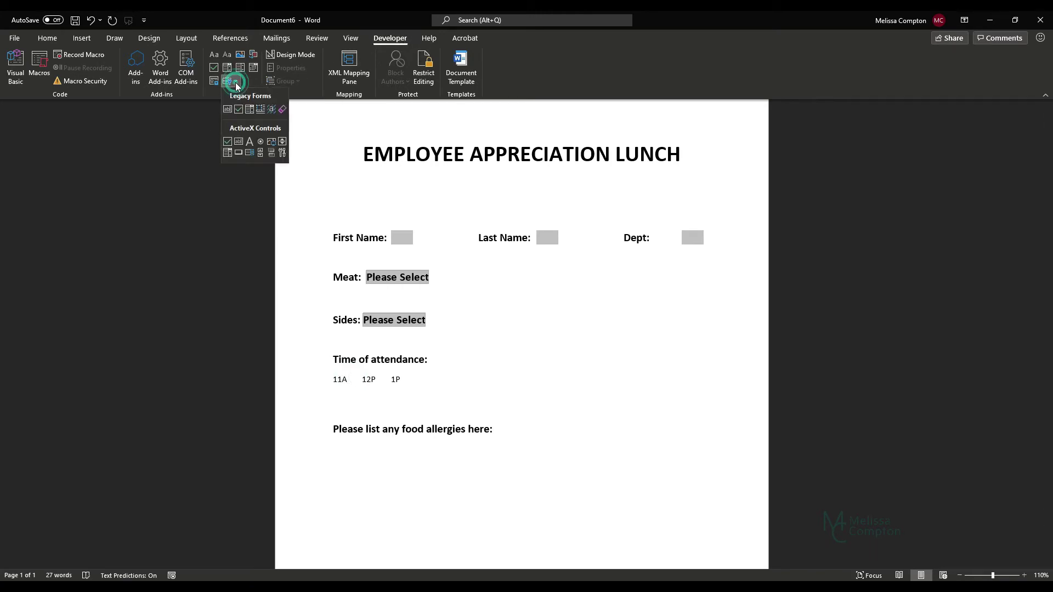
{"action": "left_click", "coordinate": [239, 109]}
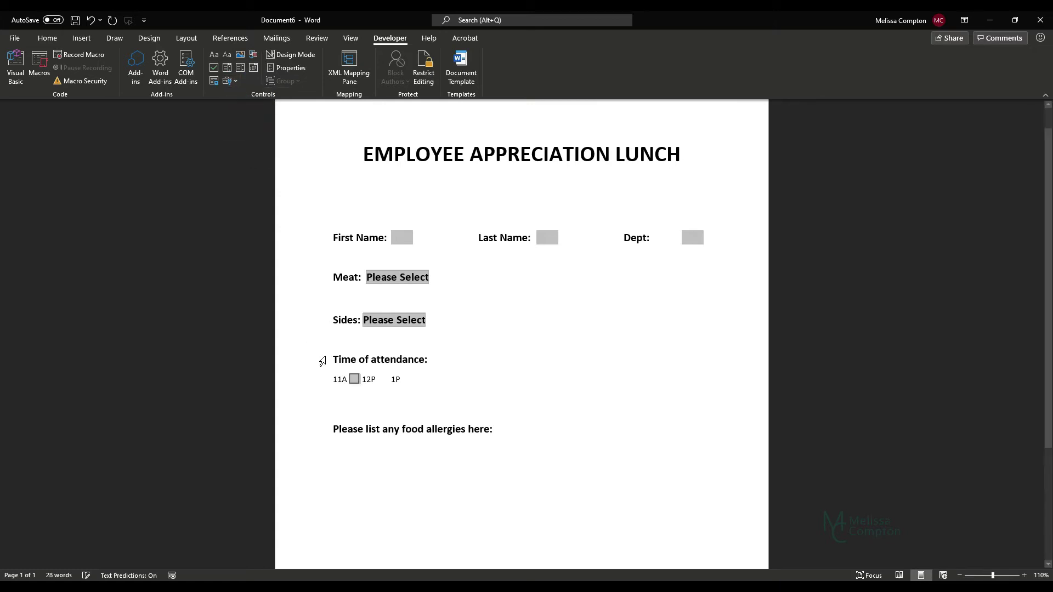
Copy the 11A check box and paste copies after 12P and 1P
{"action": "left_click", "coordinate": [353, 379]}
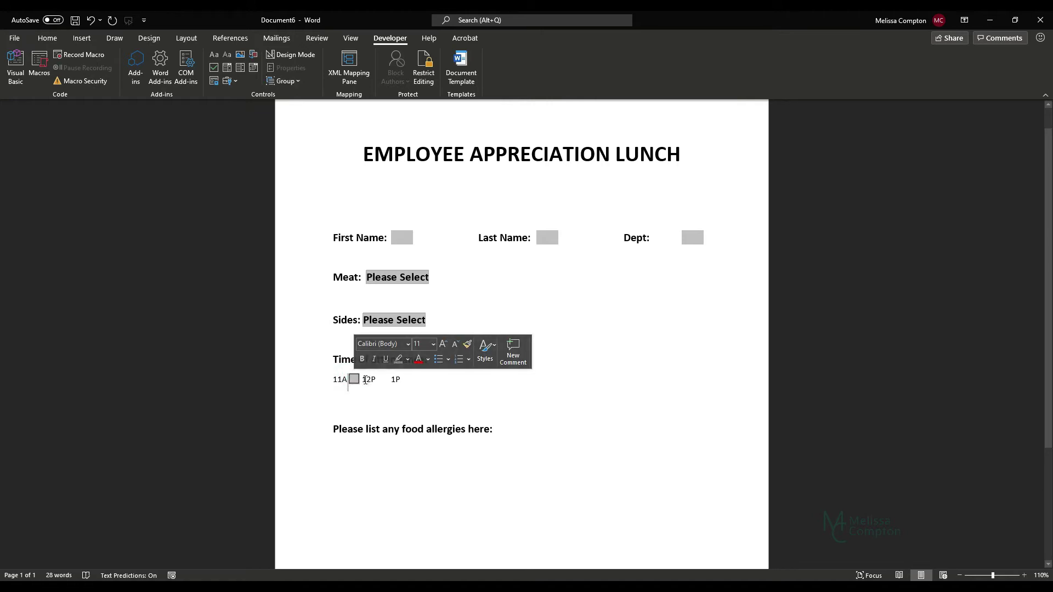
{"action": "left_click", "coordinate": [364, 380]}
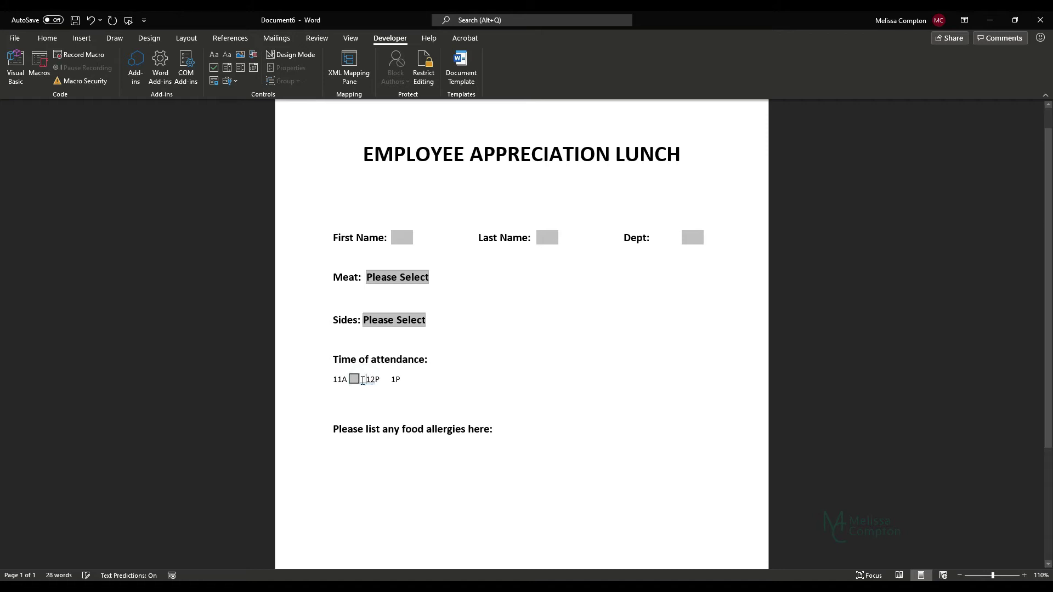
{"action": "left_click", "coordinate": [349, 380]}
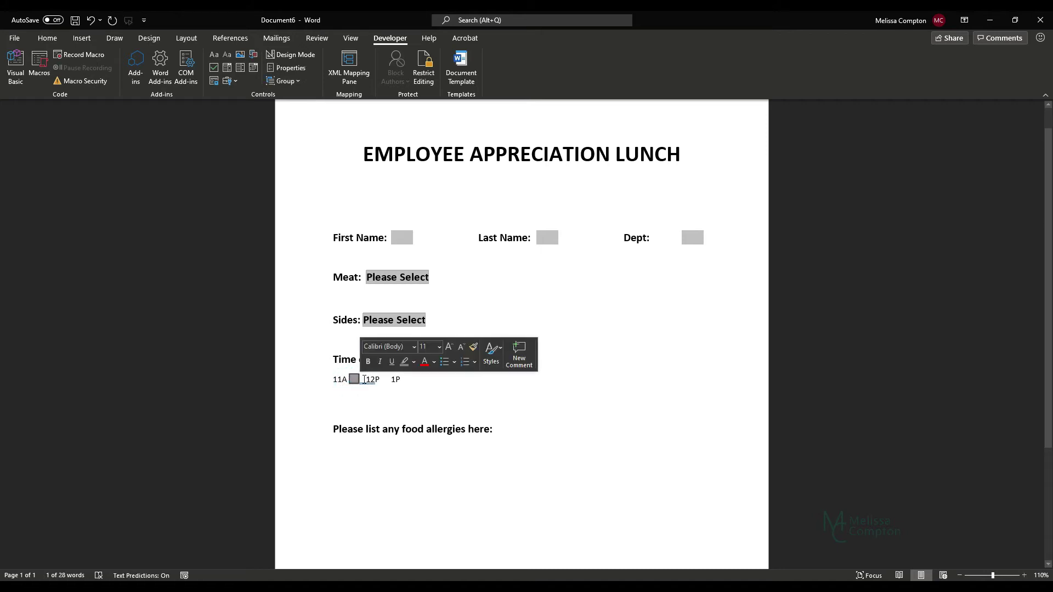
{"action": "left_click", "coordinate": [382, 379]}
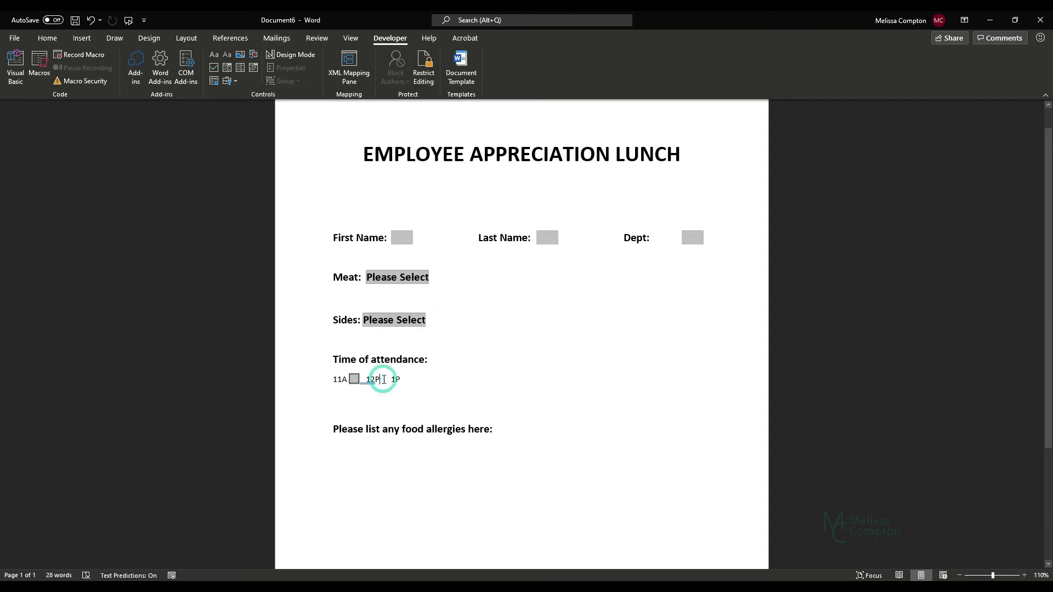
{"action": "key", "text": "ctrl+v"}
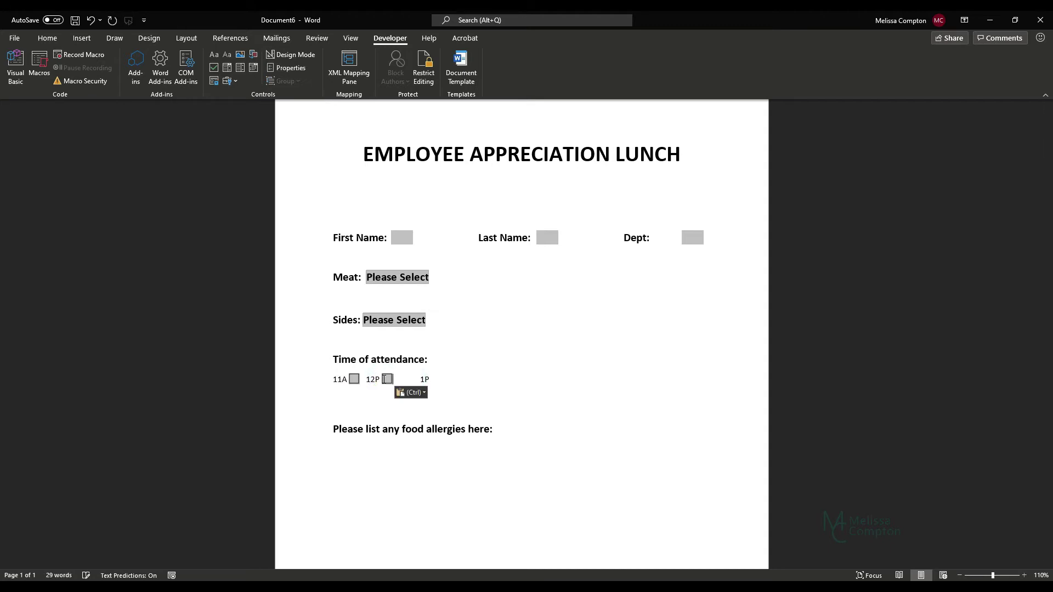
{"action": "left_click", "coordinate": [431, 380]}
{"action": "key", "text": "ctrl+v"}
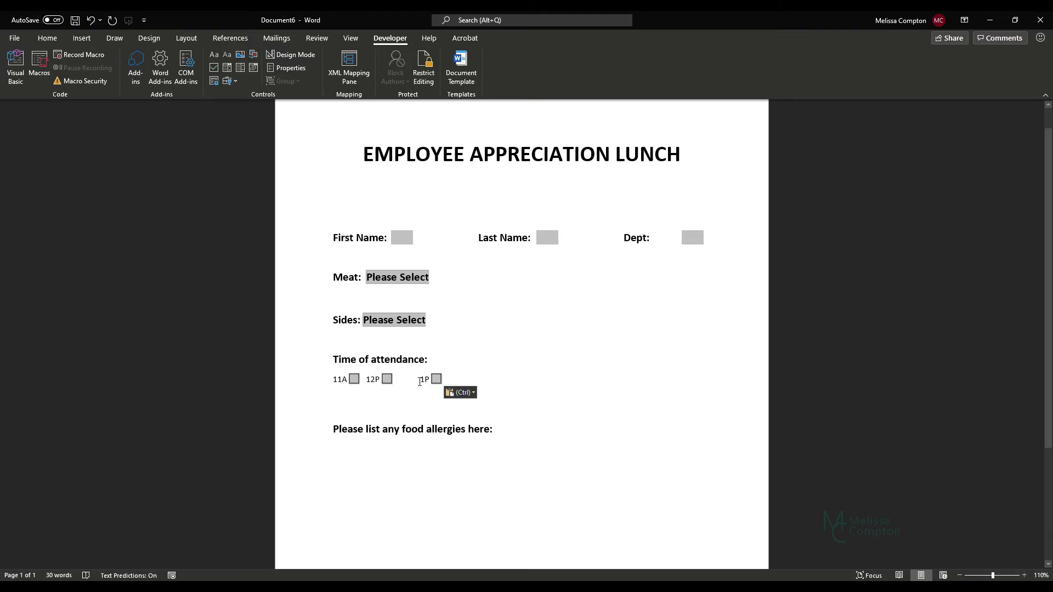
{"action": "left_click", "coordinate": [338, 451]}
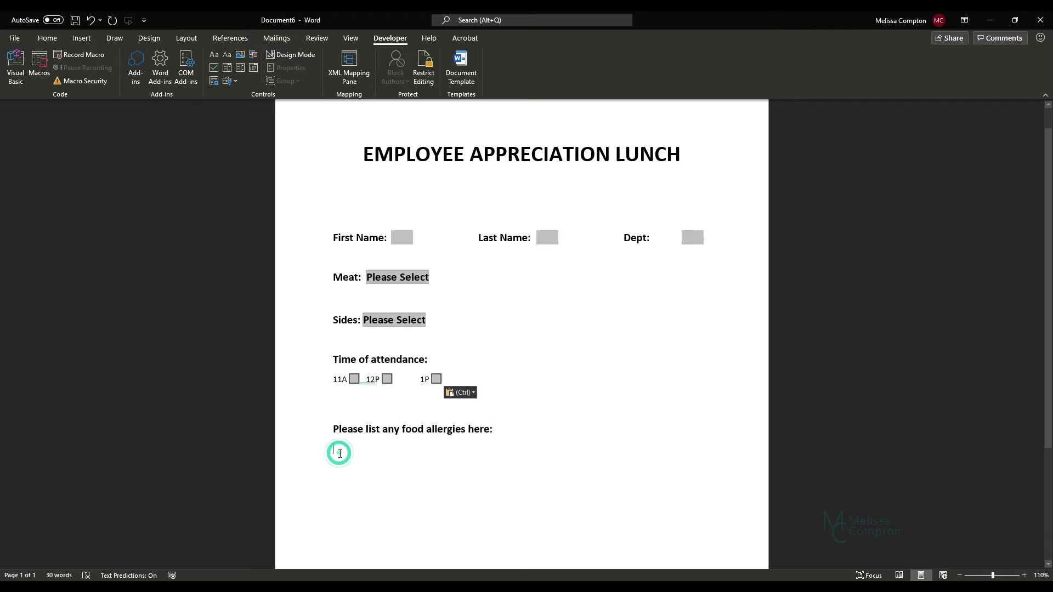
{"action": "left_click", "coordinate": [234, 82]}
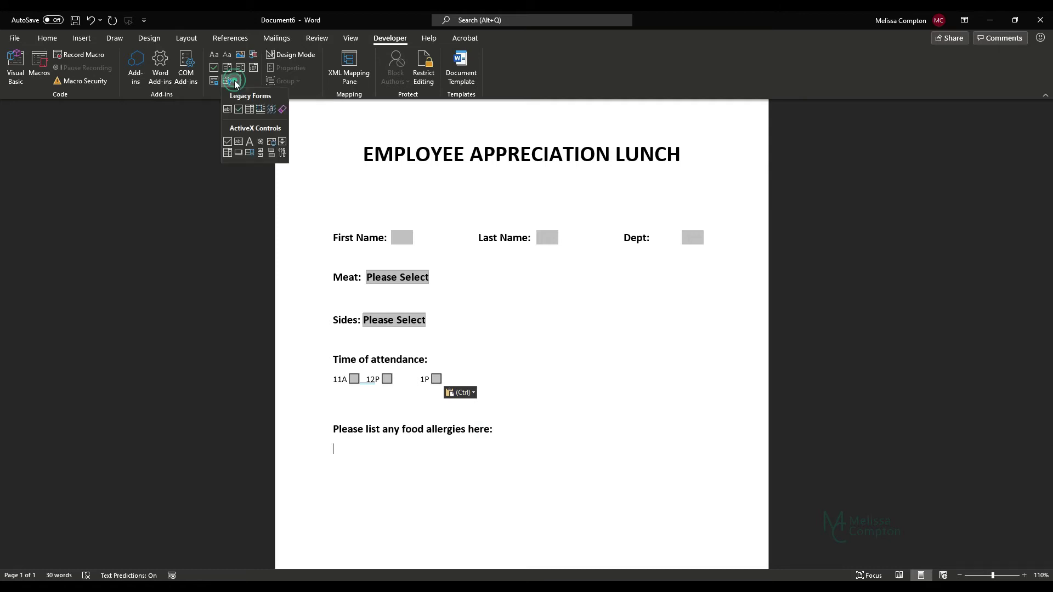
Insert a text form field below the food allergies heading and add a blank line after it
{"action": "left_click", "coordinate": [227, 111]}
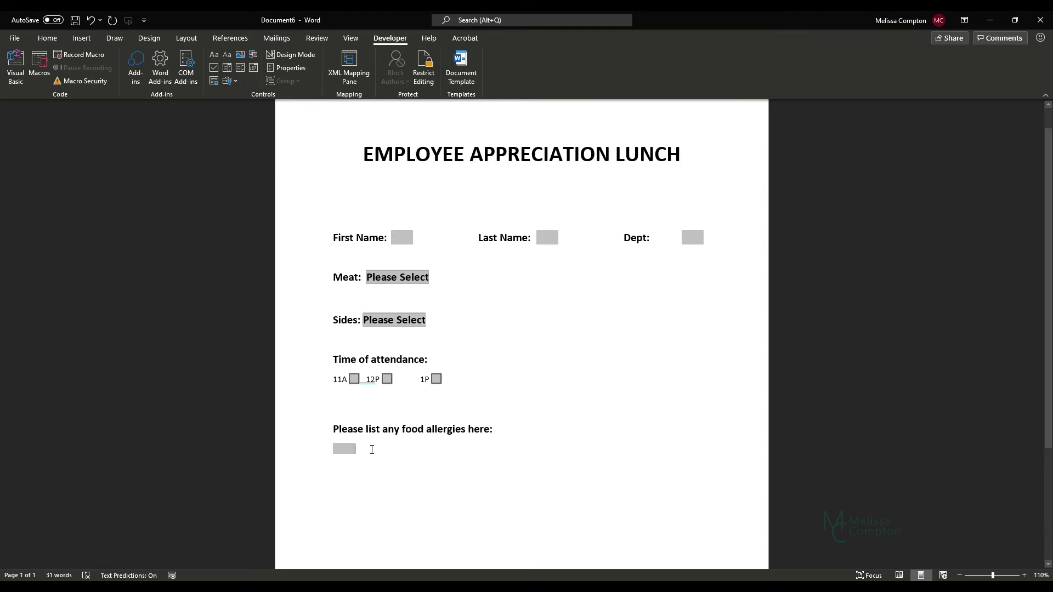
{"action": "key", "text": "Return"}
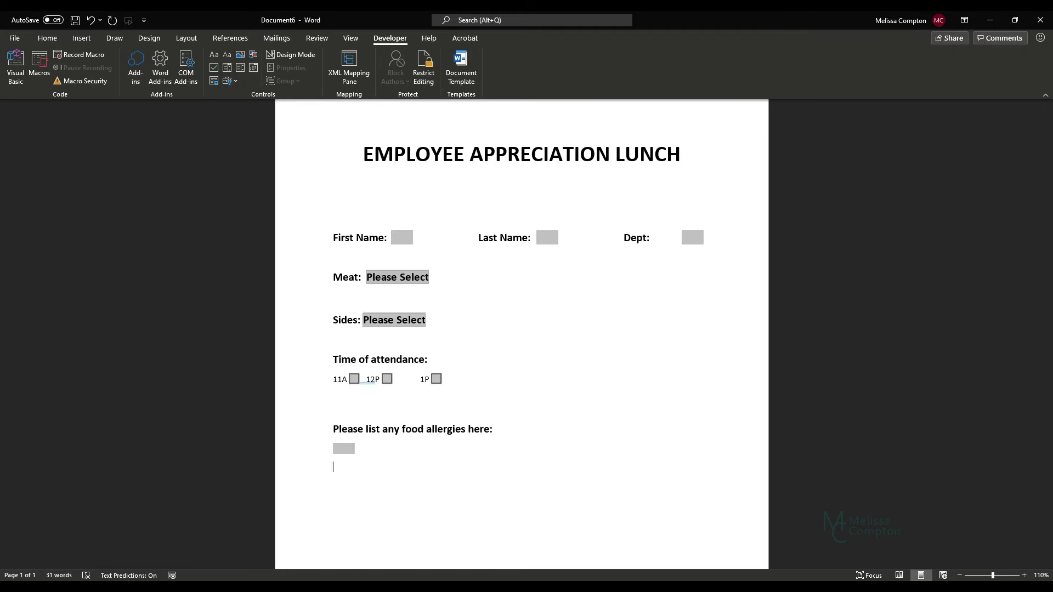
{"action": "left_click", "coordinate": [366, 447]}
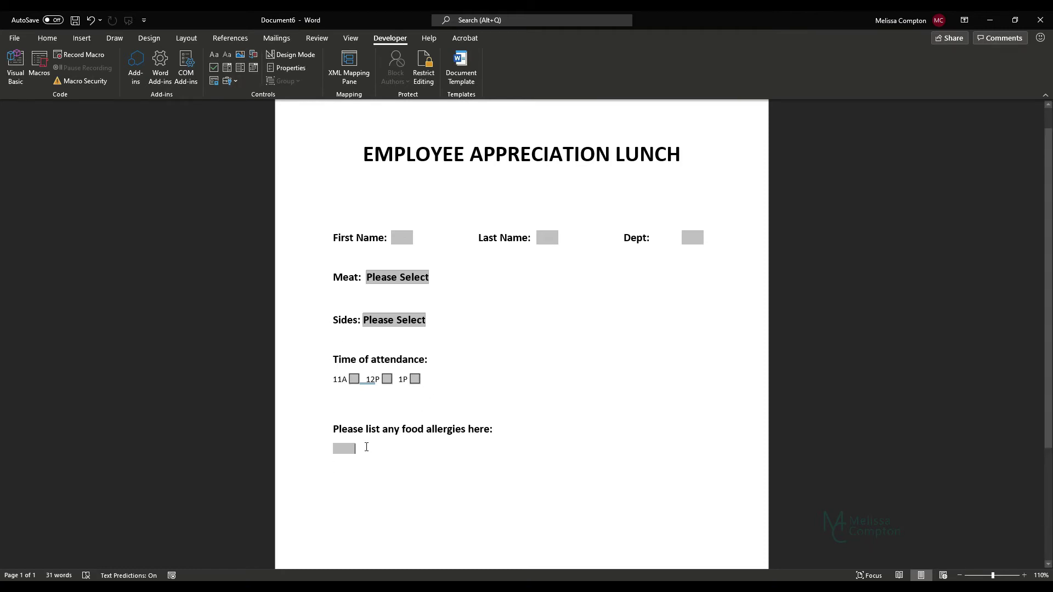
{"action": "left_click", "coordinate": [399, 238]}
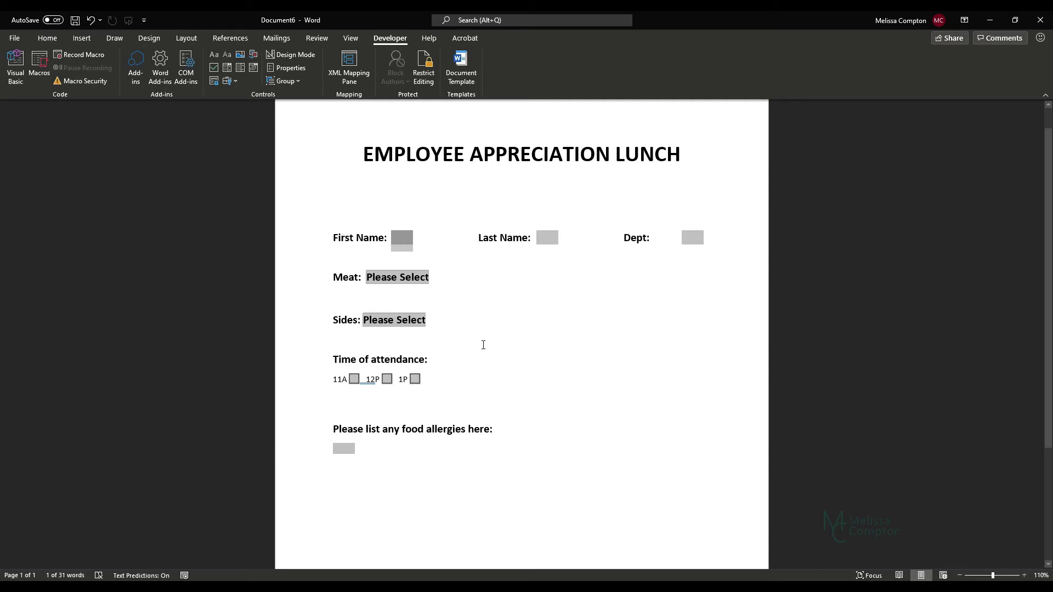
{"action": "left_click", "coordinate": [368, 450]}
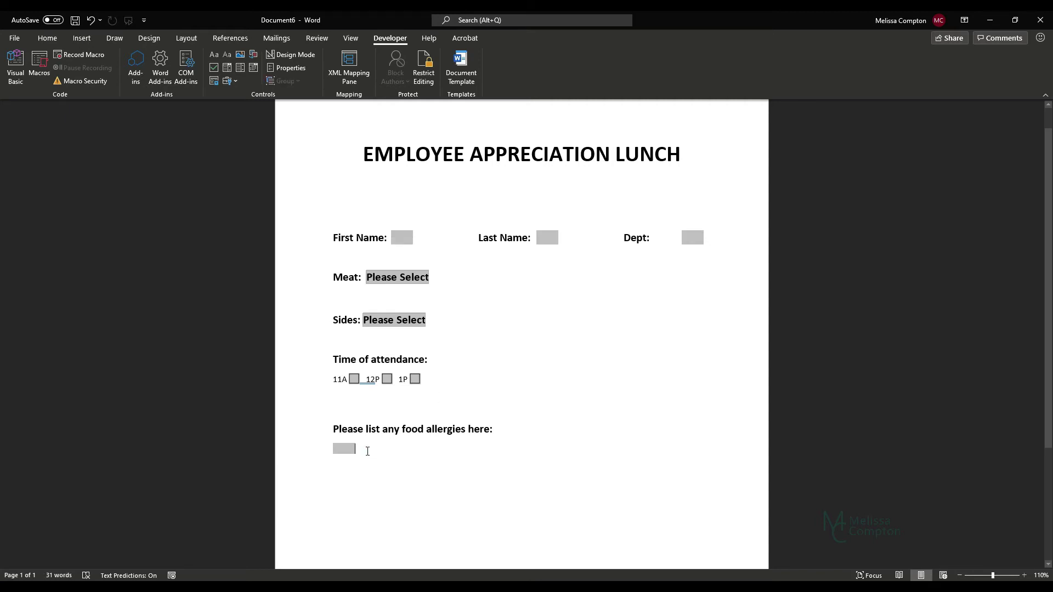
{"action": "key", "text": "Return"}
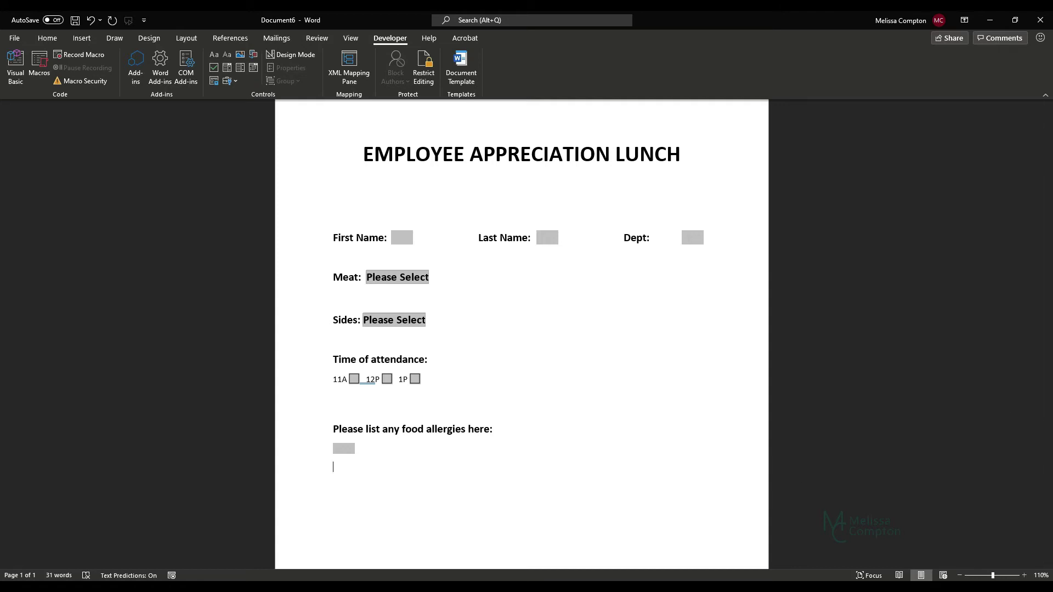
{"action": "scroll", "coordinate": [459, 258], "scroll_direction": "down", "scroll_amount": 2}
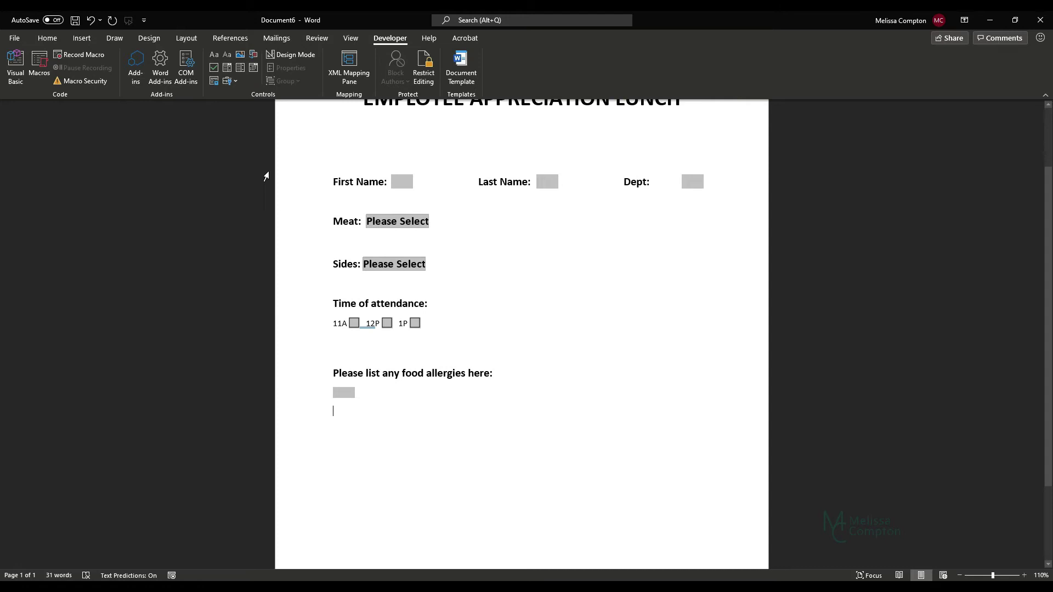
{"action": "scroll", "coordinate": [359, 405], "scroll_direction": "up", "scroll_amount": 1}
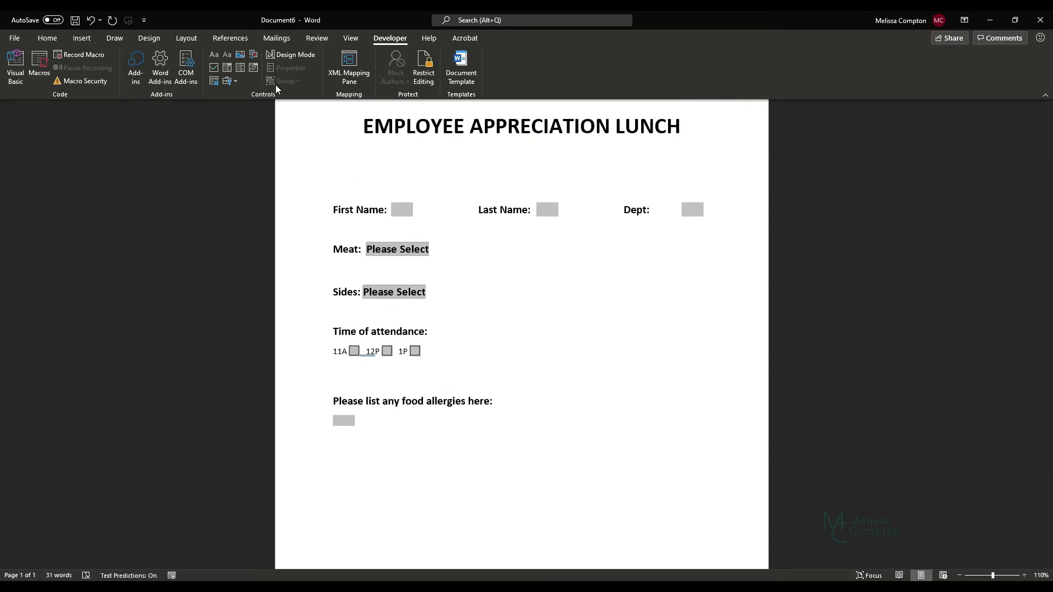
Insert an ActiveX command button one line below the allergies field and widen it
{"action": "left_click", "coordinate": [236, 80]}
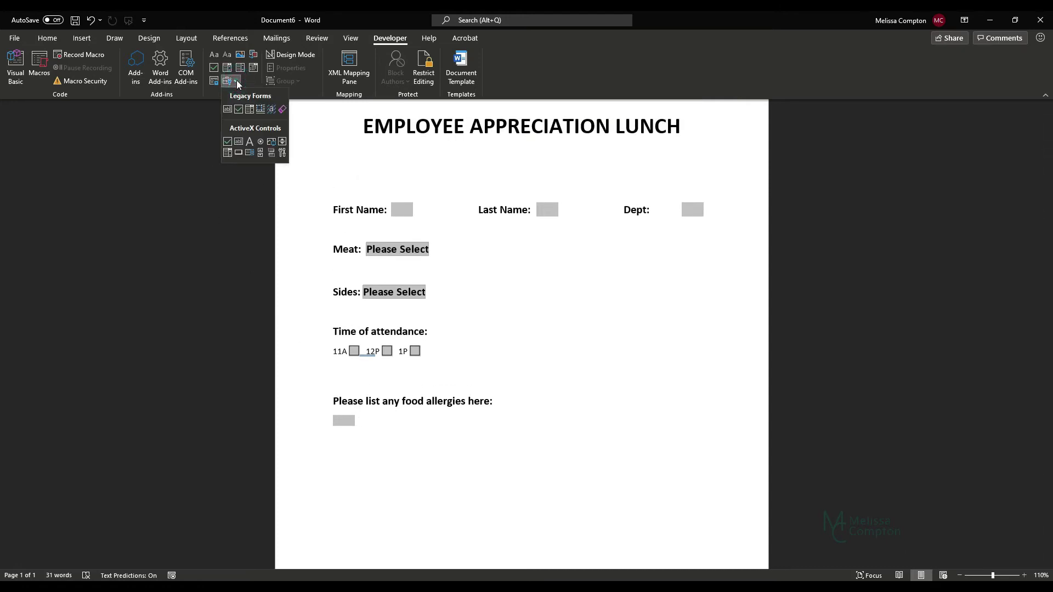
{"action": "left_click", "coordinate": [237, 154]}
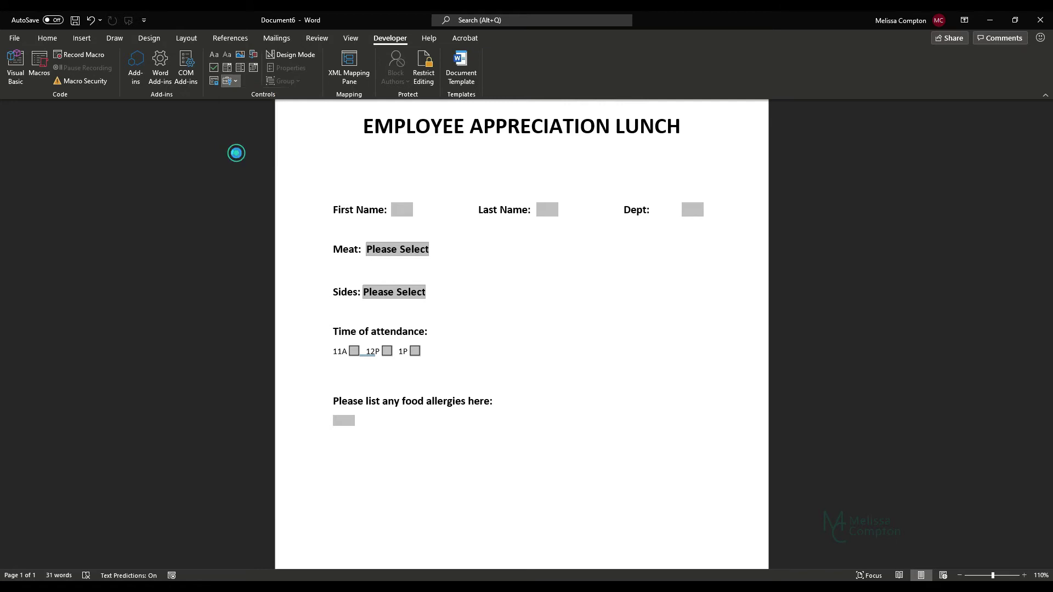
{"action": "key", "text": "Return"}
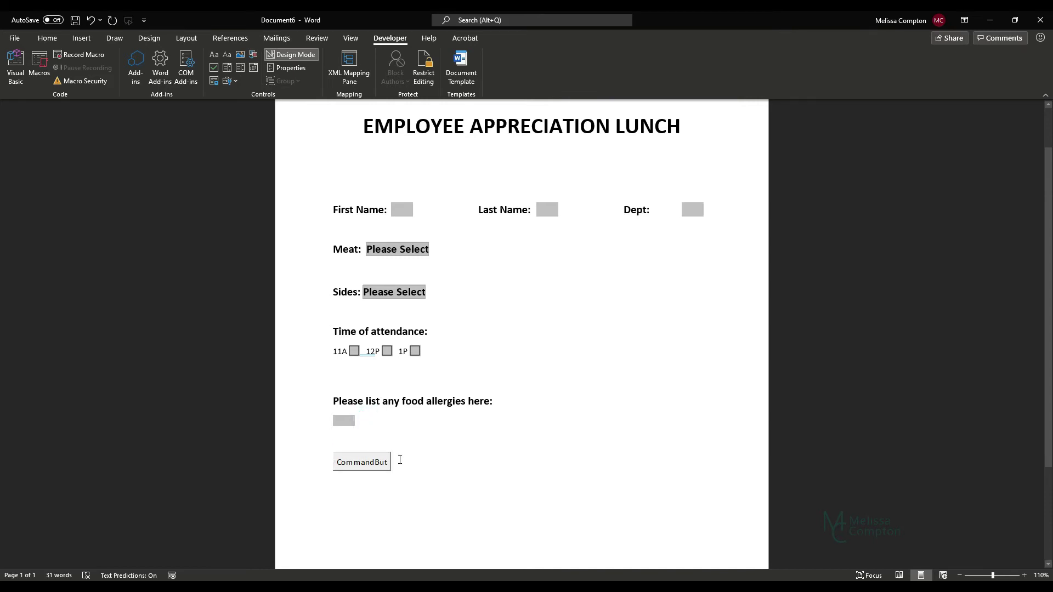
{"action": "left_click", "coordinate": [389, 459]}
{"action": "left_click_drag", "start_coordinate": [390, 461], "coordinate": [437, 460]}
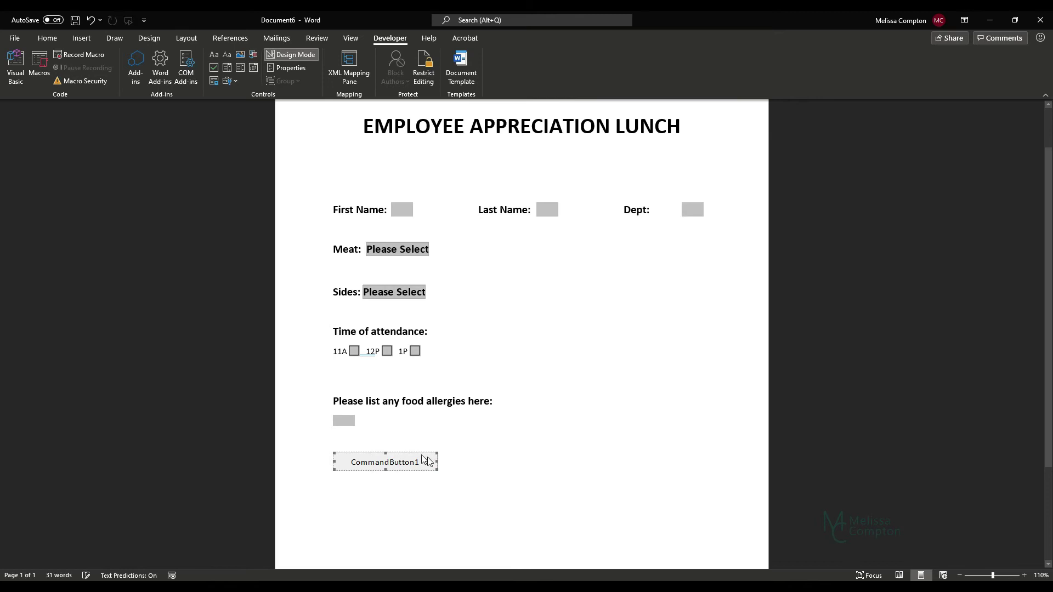
Set the command button's Caption property to 'Click to Submit'
{"action": "right_click", "coordinate": [388, 465]}
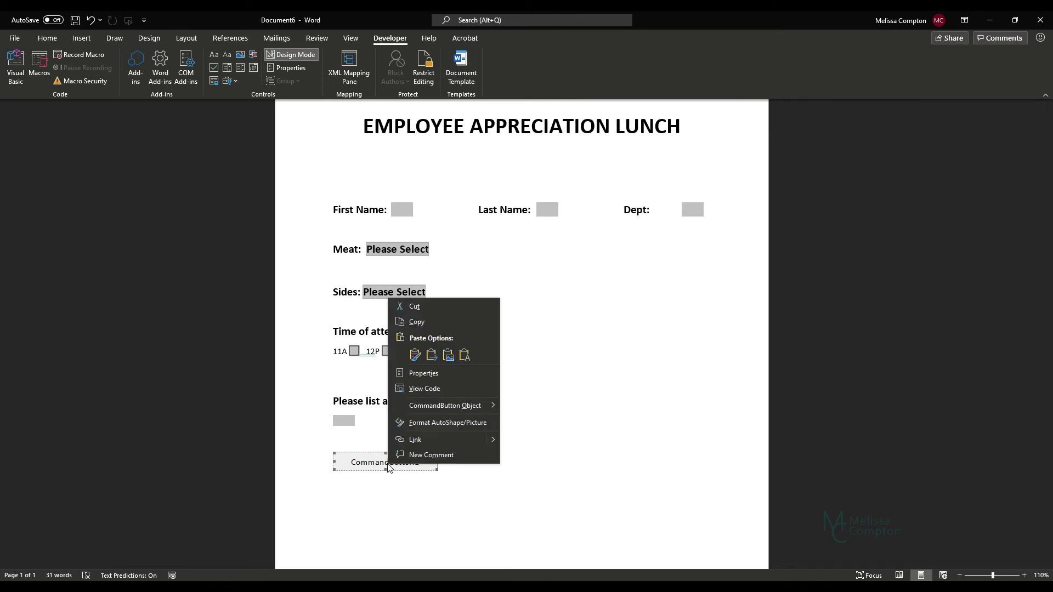
{"action": "left_click", "coordinate": [426, 376]}
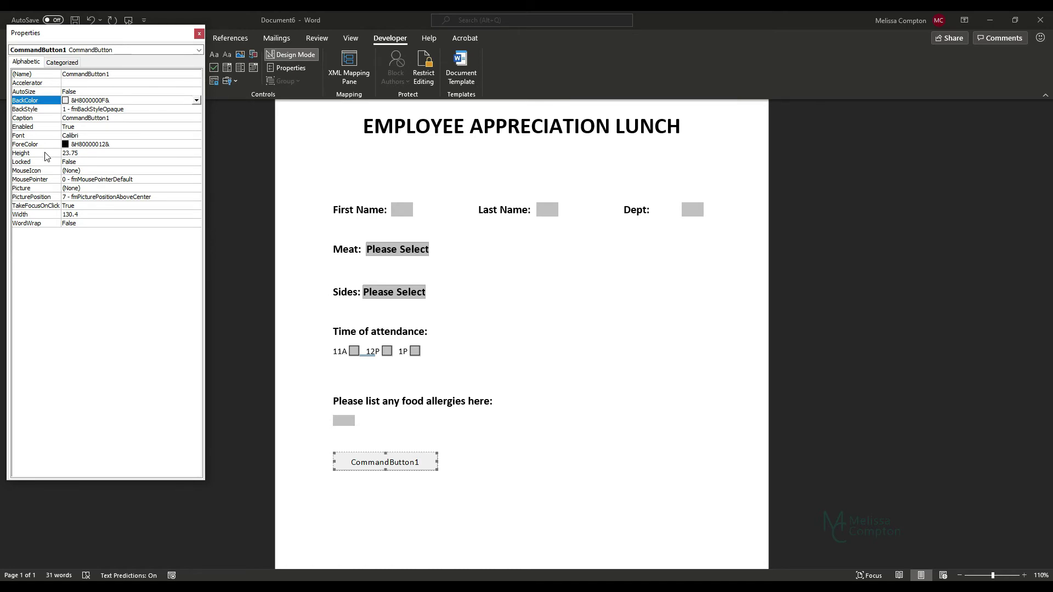
{"action": "left_click", "coordinate": [115, 118]}
{"action": "left_click_drag", "start_coordinate": [112, 117], "coordinate": [61, 119]}
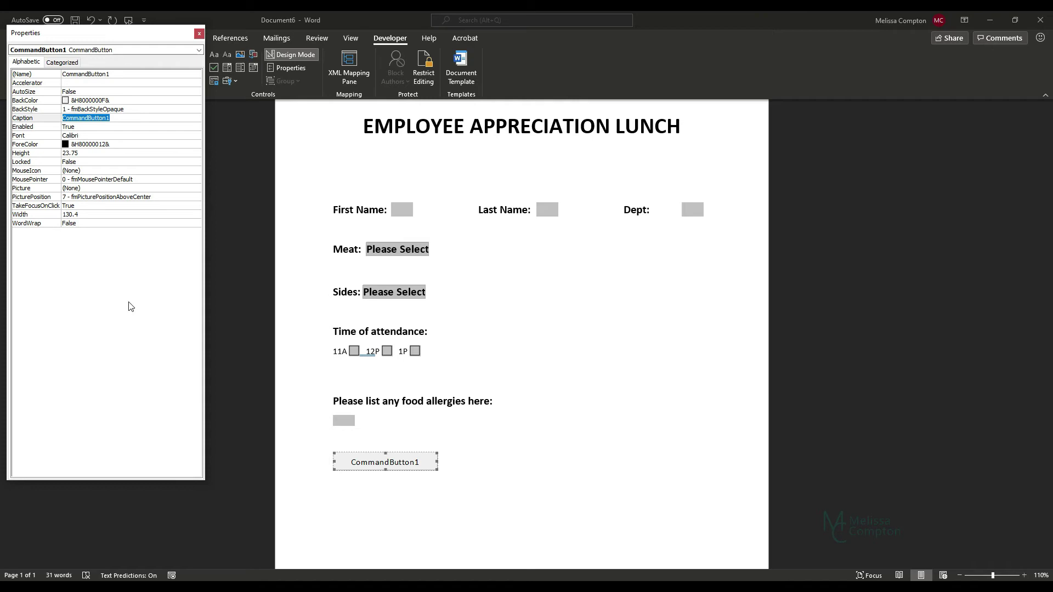
{"action": "type", "text": "Click"}
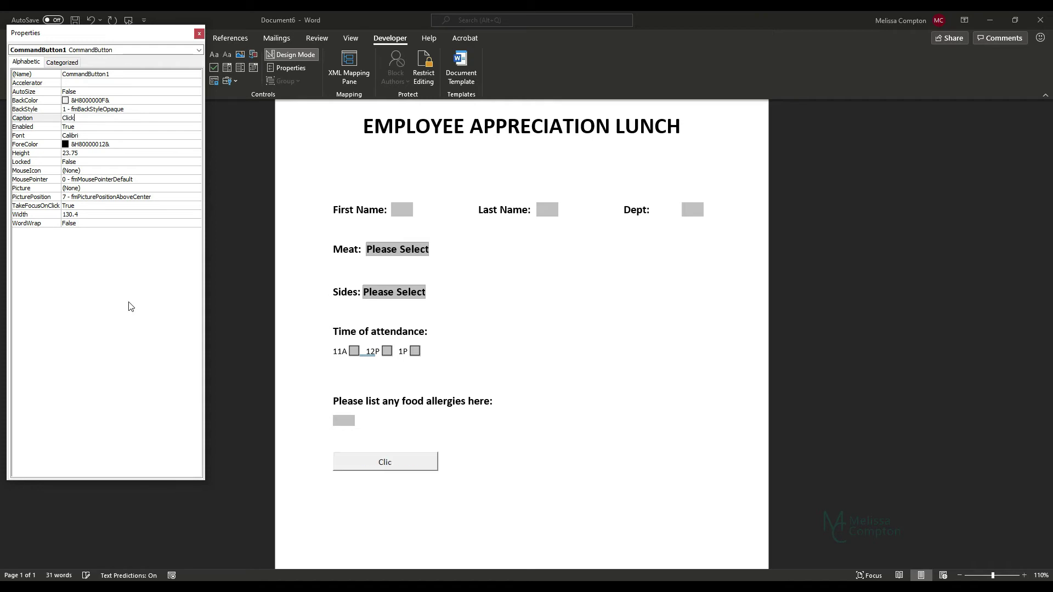
{"action": "type", "text": " to Submit"}
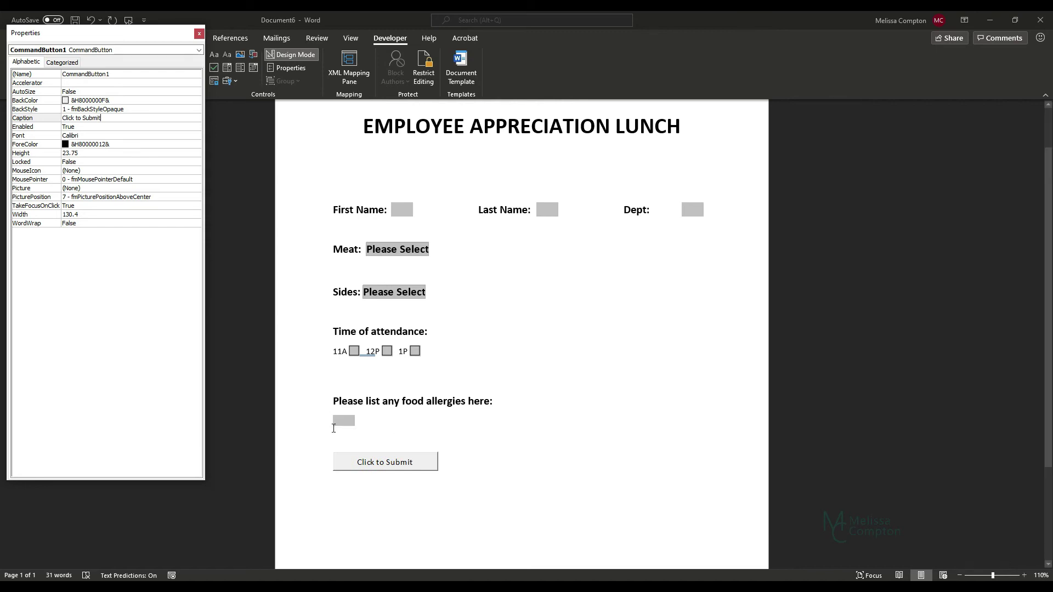
Set the button's BackColor to green from the palette and close Properties
{"action": "left_click", "coordinate": [112, 100]}
{"action": "left_click", "coordinate": [68, 104]}
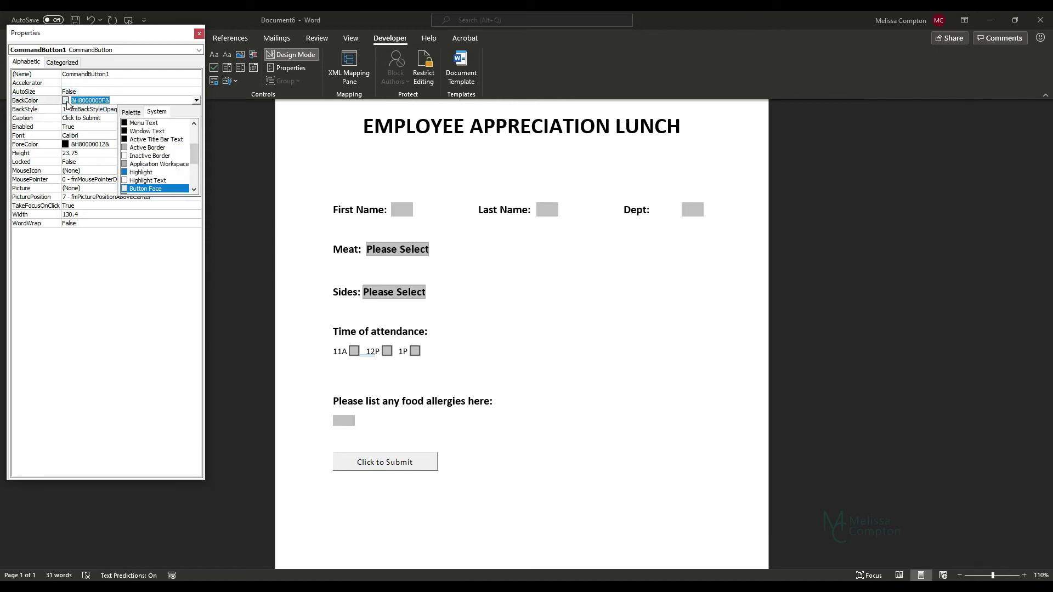
{"action": "left_click", "coordinate": [131, 112]}
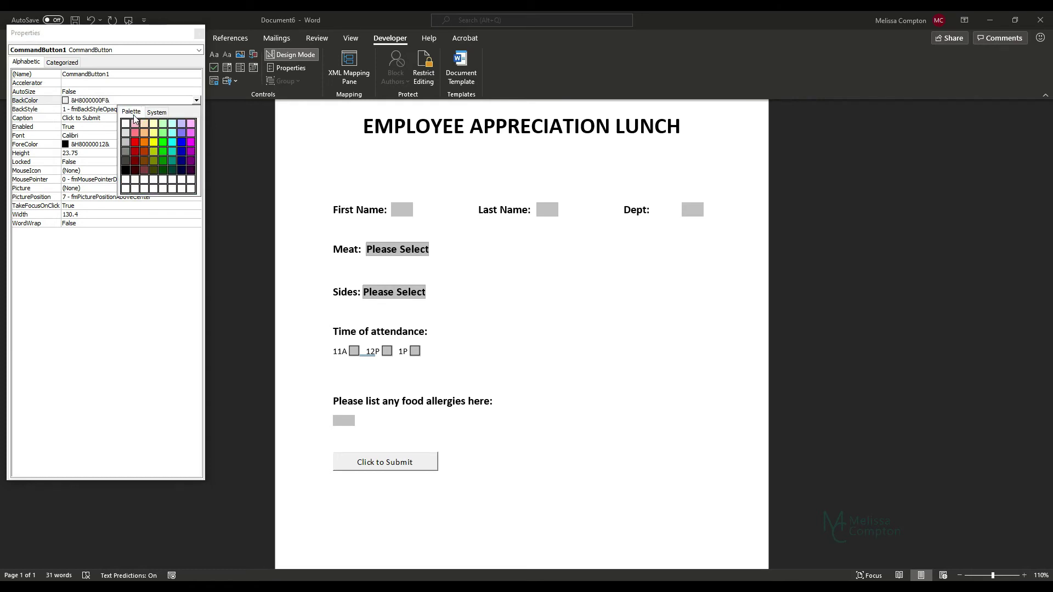
{"action": "left_click", "coordinate": [163, 151]}
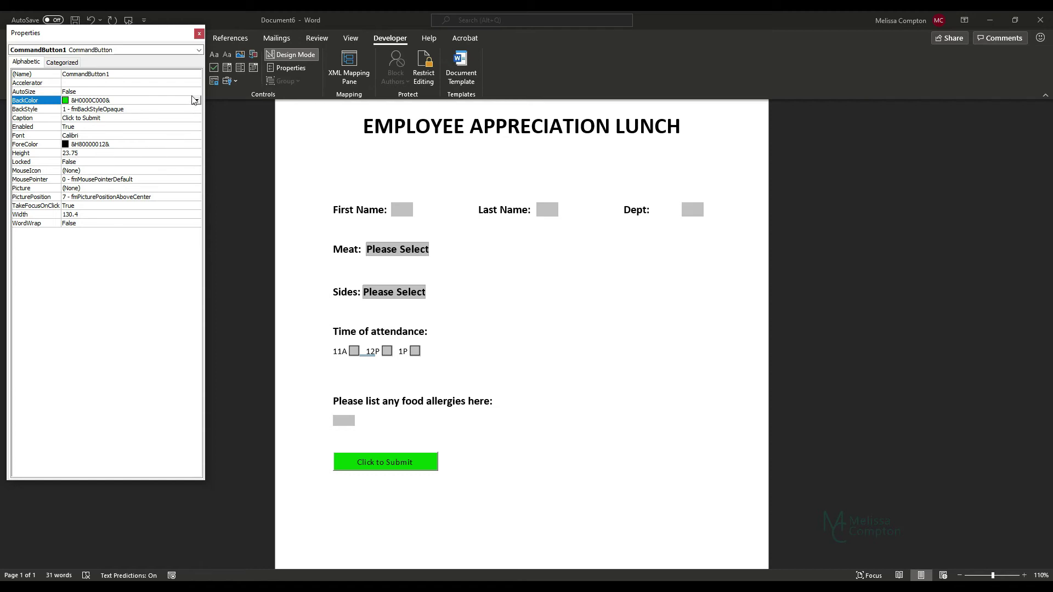
{"action": "left_click", "coordinate": [199, 33]}
{"action": "scroll", "coordinate": [537, 420], "scroll_direction": "down", "scroll_amount": 3}
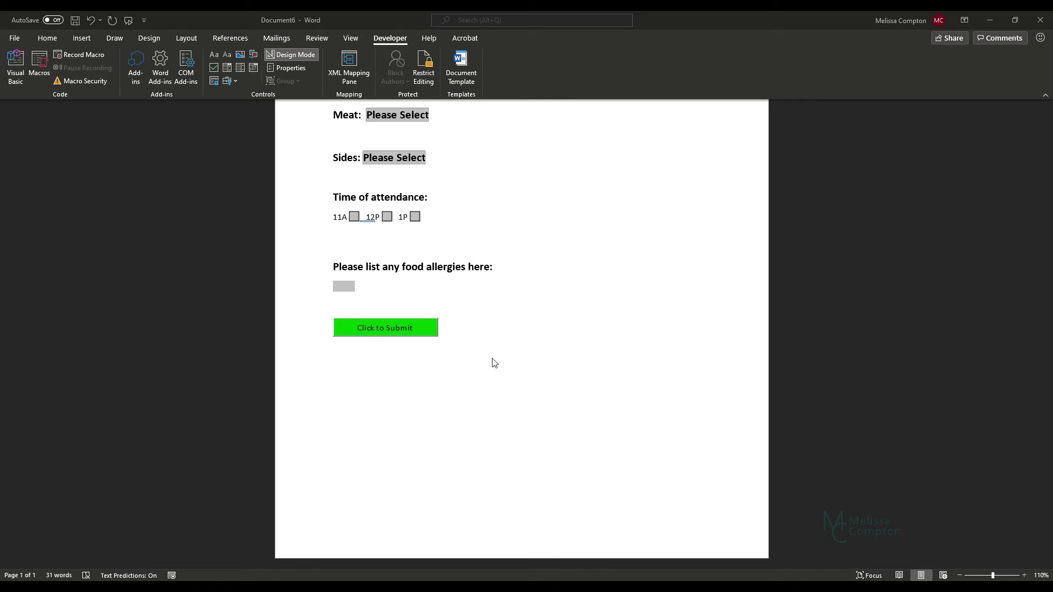
Paste the Outlook email macro into CommandButton1_Click and delete the duplicate End Sub
{"action": "double_click", "coordinate": [400, 332]}
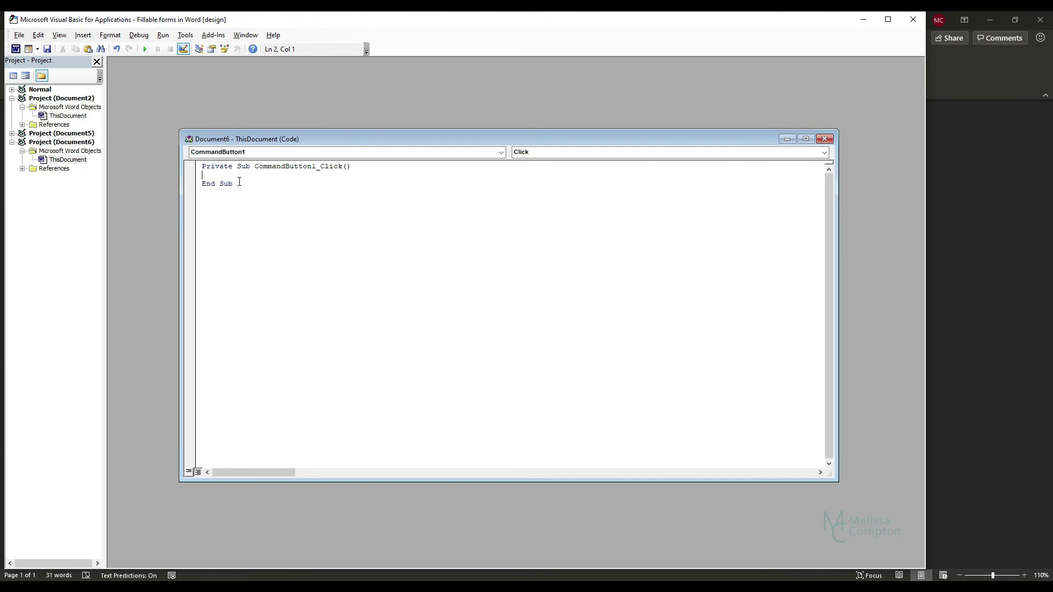
{"action": "key", "text": "ctrl+v"}
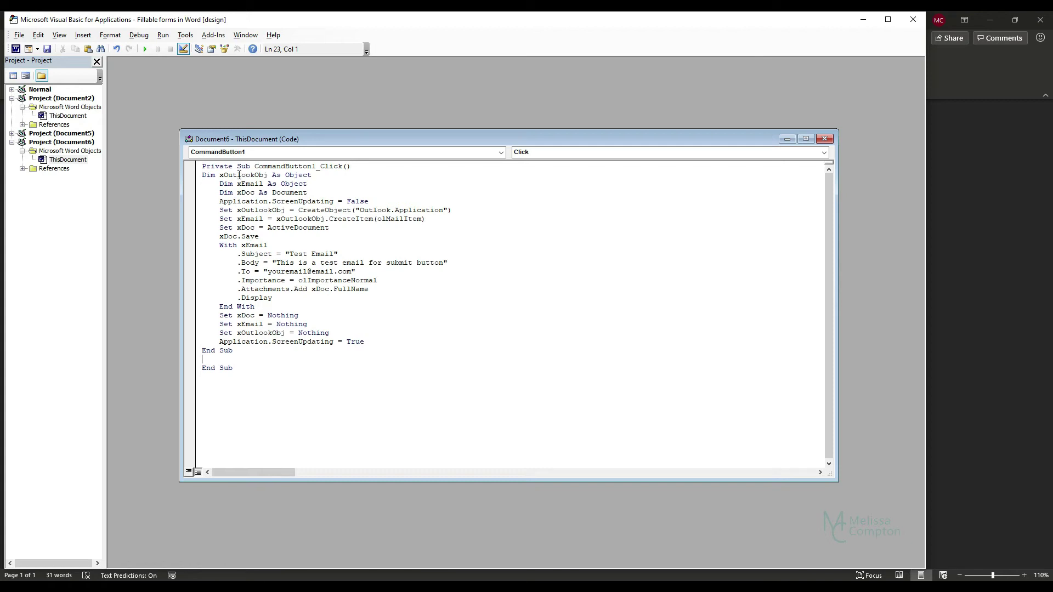
{"action": "left_click", "coordinate": [246, 373]}
{"action": "left_click_drag", "start_coordinate": [247, 373], "coordinate": [203, 361]}
{"action": "key", "text": "Delete"}
{"action": "left_click_drag", "start_coordinate": [372, 271], "coordinate": [194, 256]}
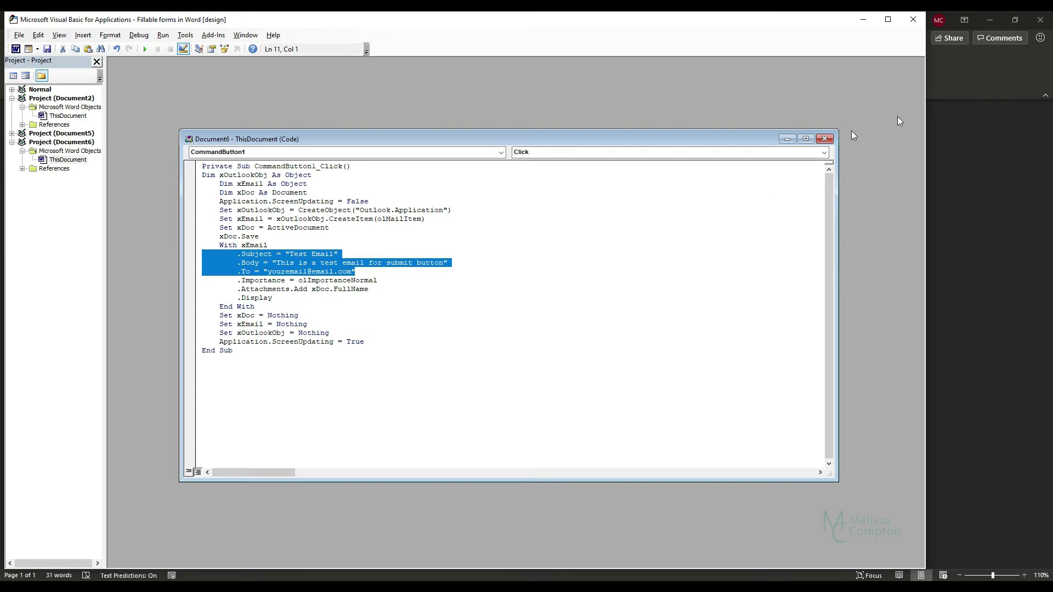
{"action": "left_click", "coordinate": [243, 352]}
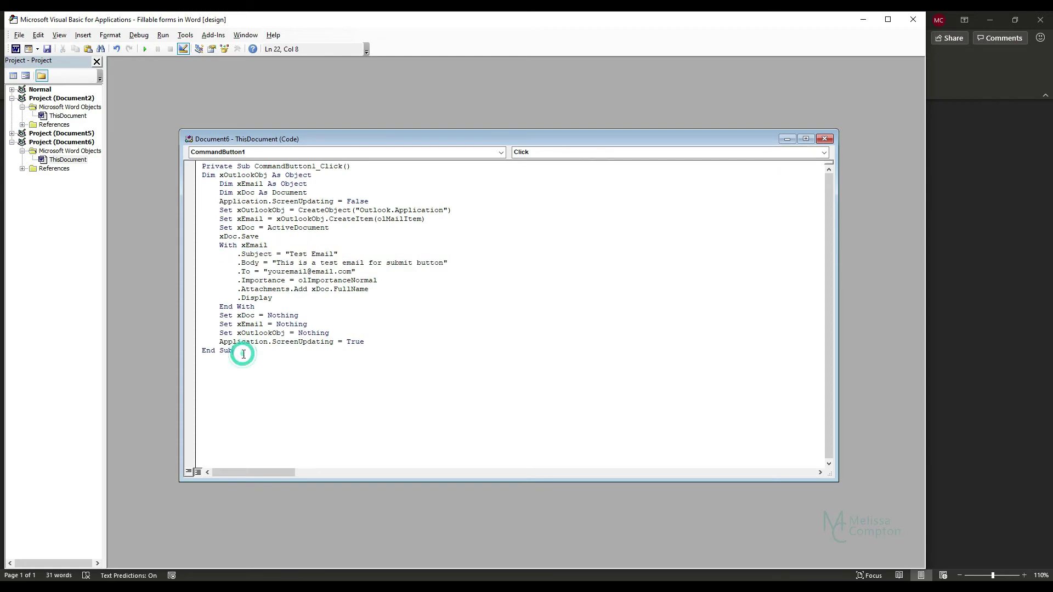
Save the form to the Desktop as EMPLOYEE APPRECIATION LUNCH in Word Macro-Enabled Document format
{"action": "left_click", "coordinate": [47, 49]}
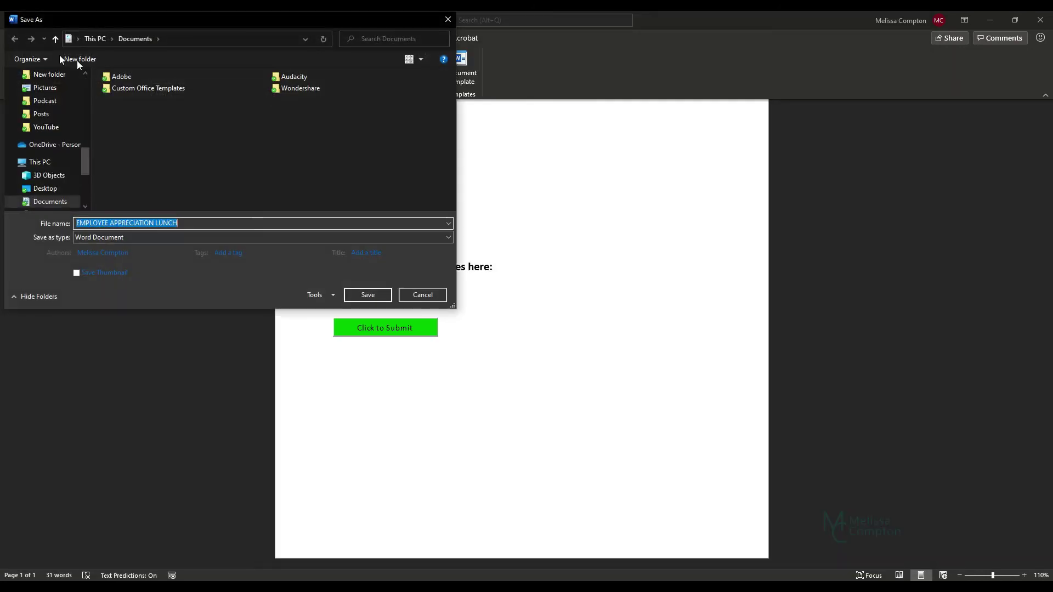
{"action": "left_click_drag", "start_coordinate": [82, 158], "coordinate": [86, 72]}
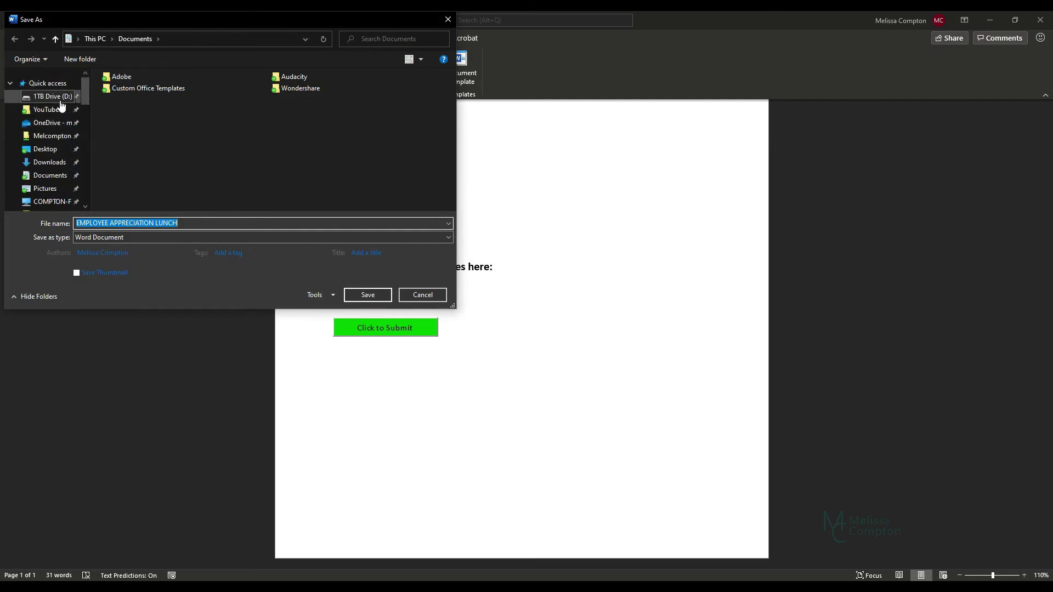
{"action": "left_click", "coordinate": [50, 149]}
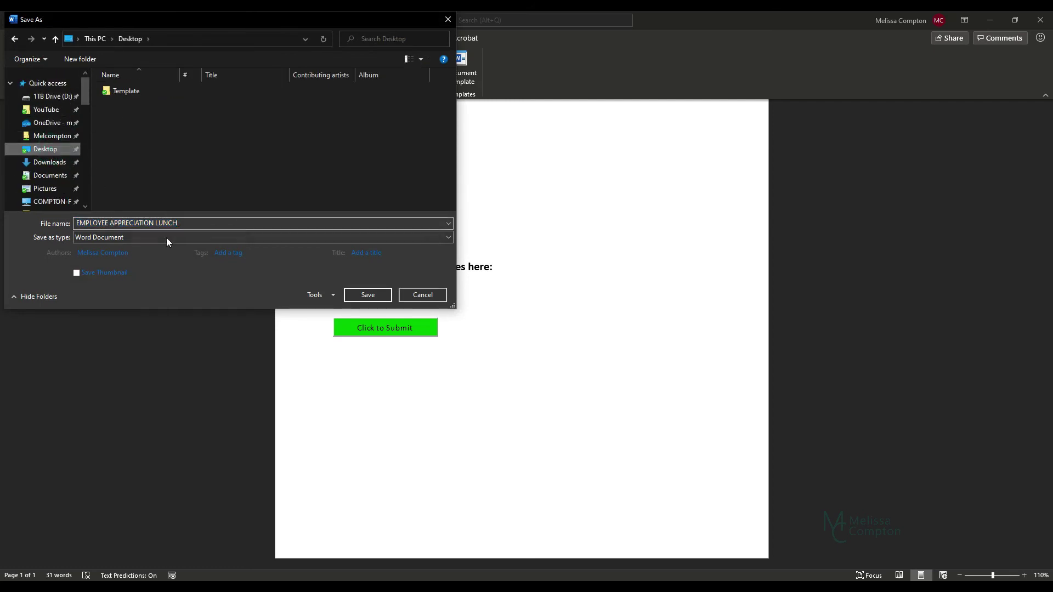
{"action": "left_click", "coordinate": [130, 237]}
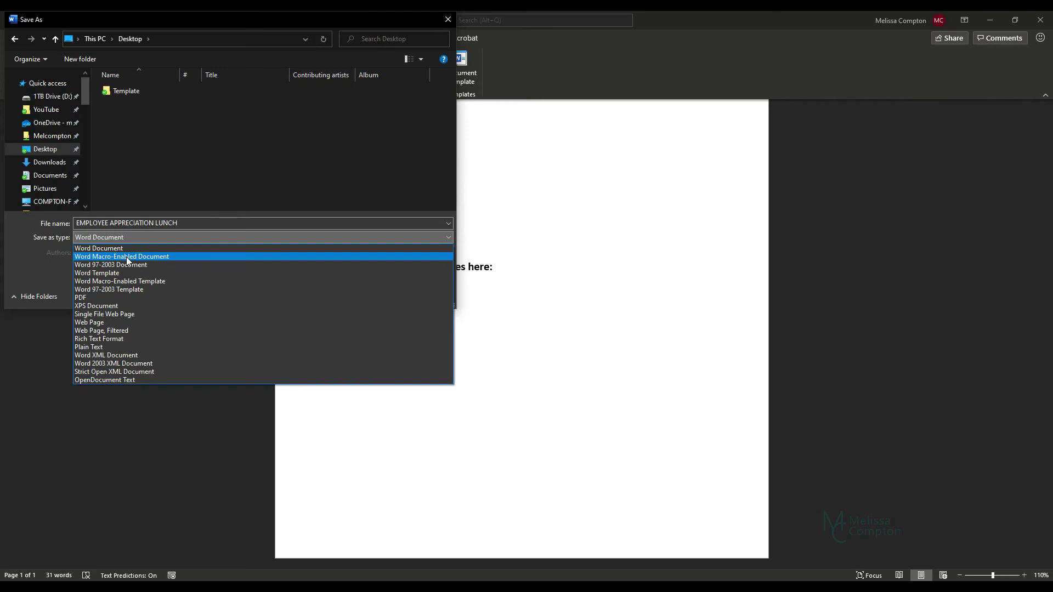
{"action": "left_click", "coordinate": [126, 257]}
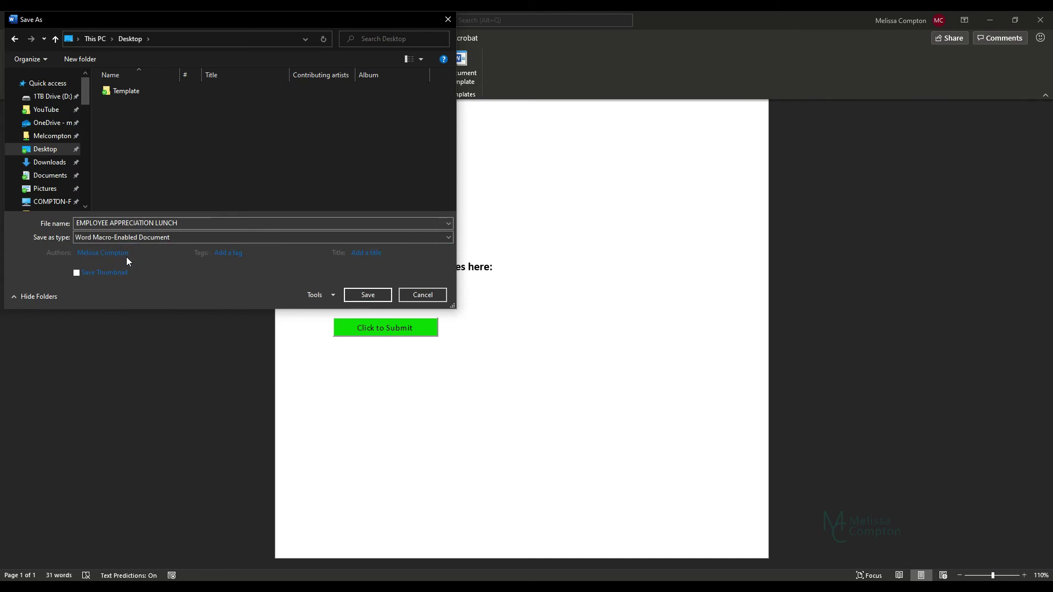
{"action": "left_click", "coordinate": [370, 295]}
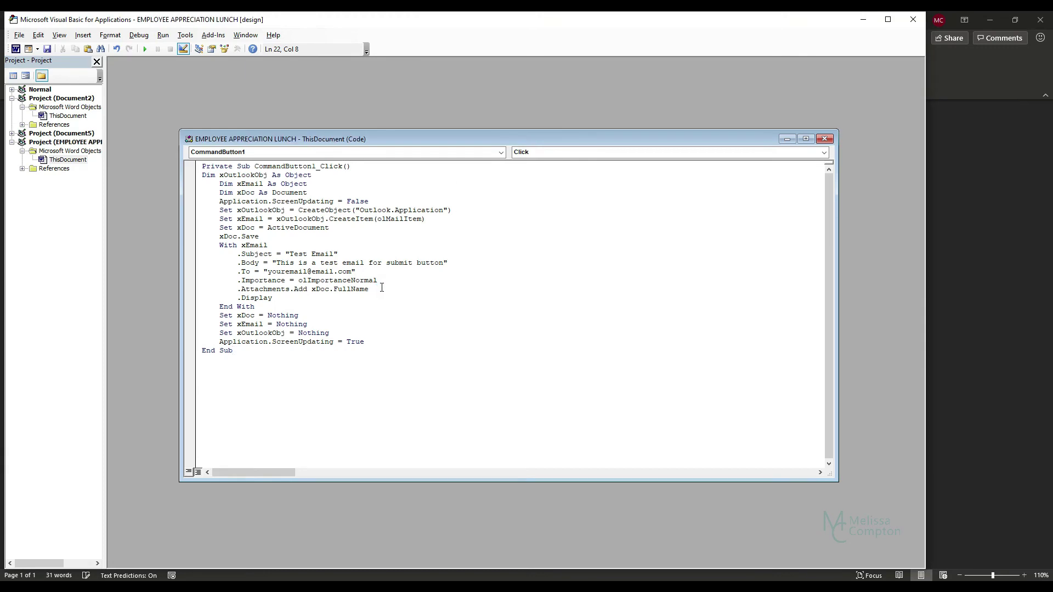
Close the VBA editor and check 'Allow only this type of editing in the document' under Restrict Editing
{"action": "left_click", "coordinate": [913, 19]}
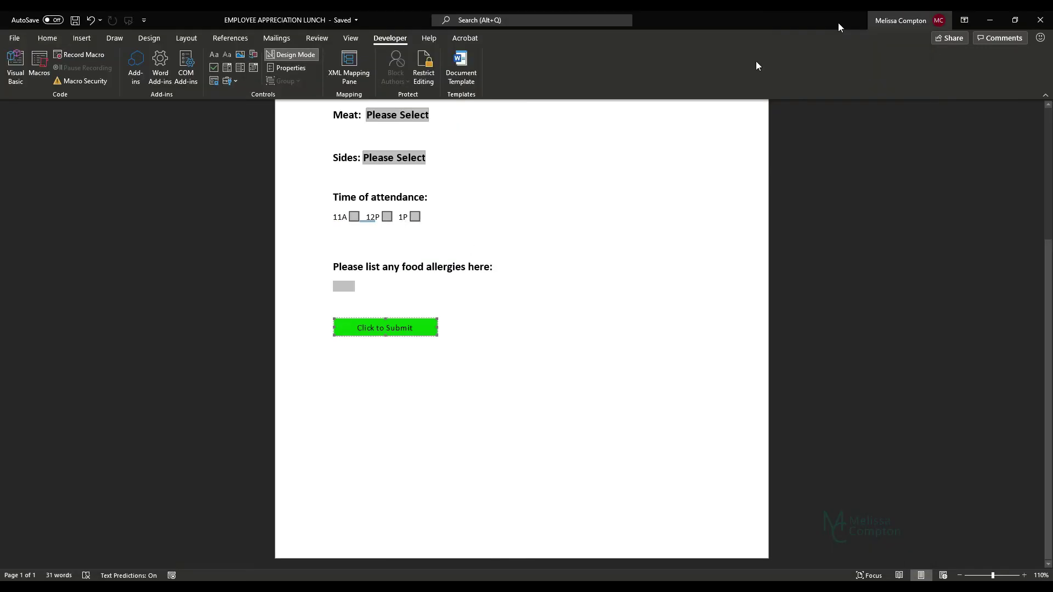
{"action": "scroll", "coordinate": [560, 249], "scroll_direction": "up", "scroll_amount": 3}
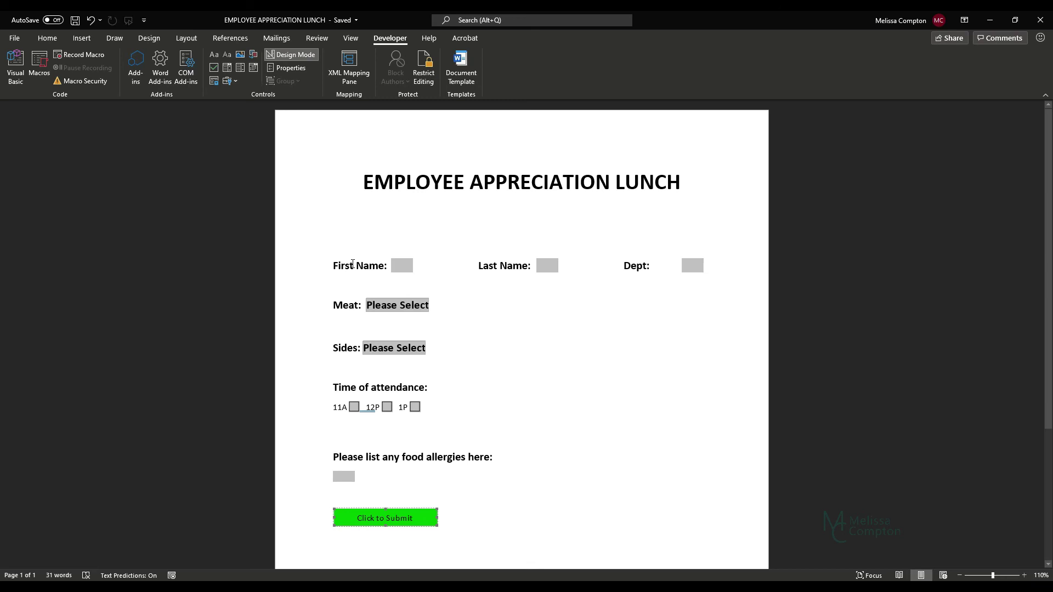
{"action": "left_click", "coordinate": [430, 86]}
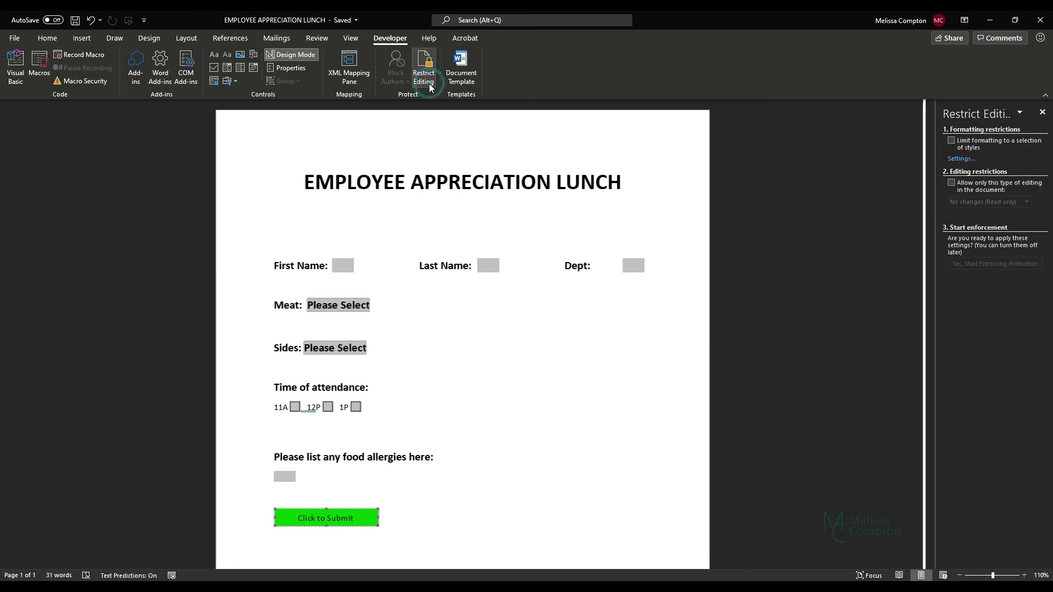
{"action": "left_click", "coordinate": [948, 183]}
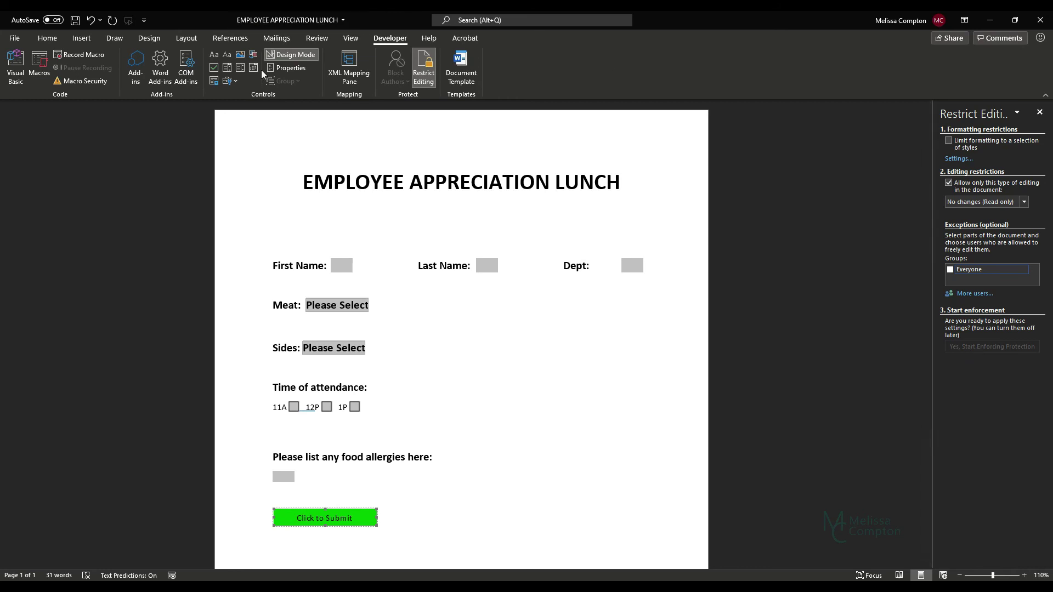
Turn off Design Mode, limit editing to Filling in forms, and start enforcing protection
{"action": "left_click", "coordinate": [286, 54]}
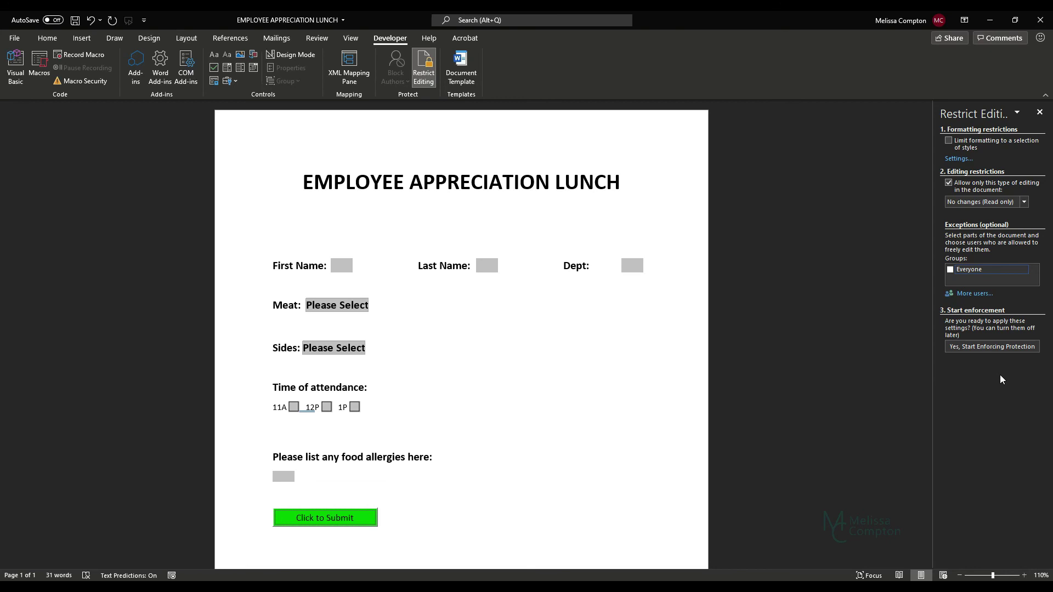
{"action": "left_click", "coordinate": [1023, 202]}
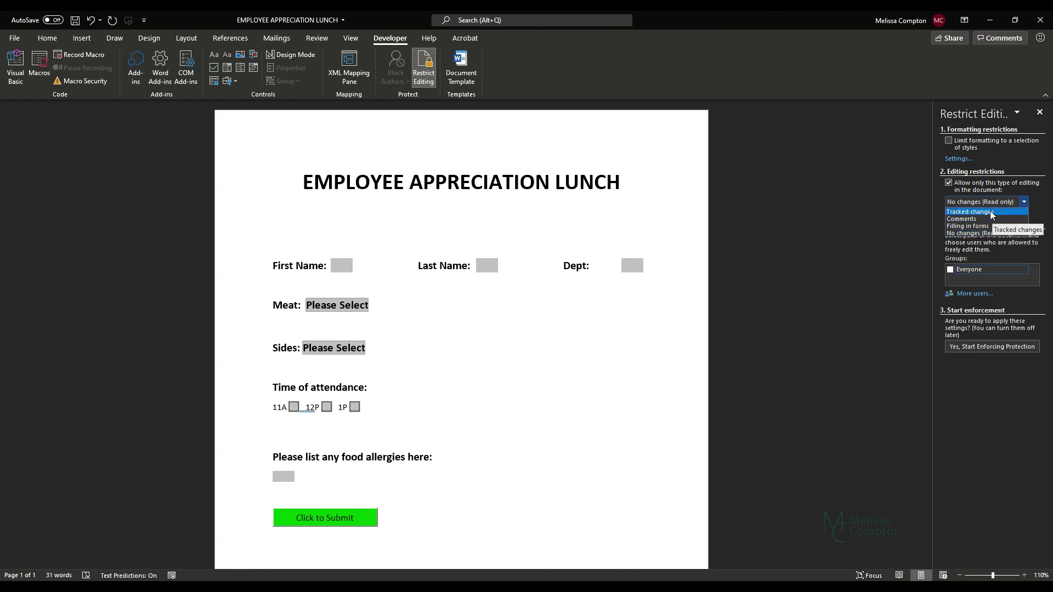
{"action": "left_click", "coordinate": [965, 226]}
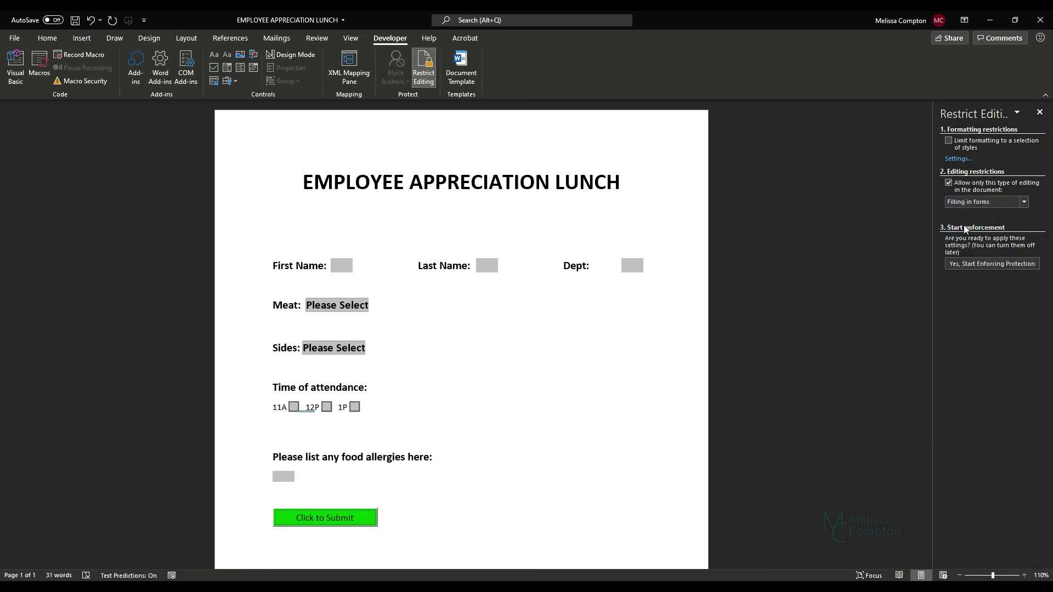
{"action": "left_click", "coordinate": [971, 264]}
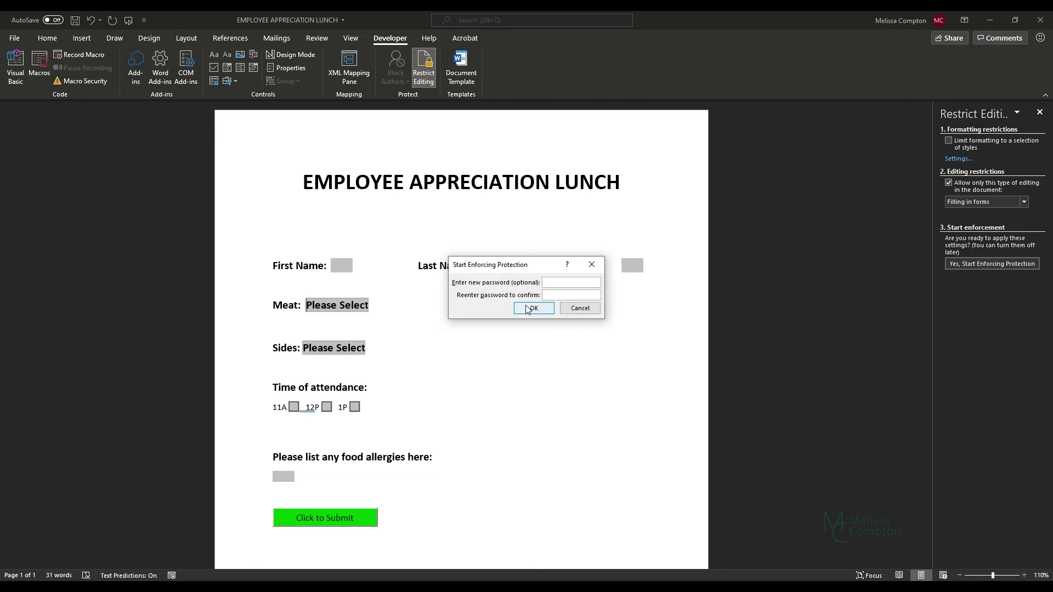
Enforce protection with no password, then test Meat by picking Chicken and resetting to Please Select
{"action": "left_click", "coordinate": [533, 308]}
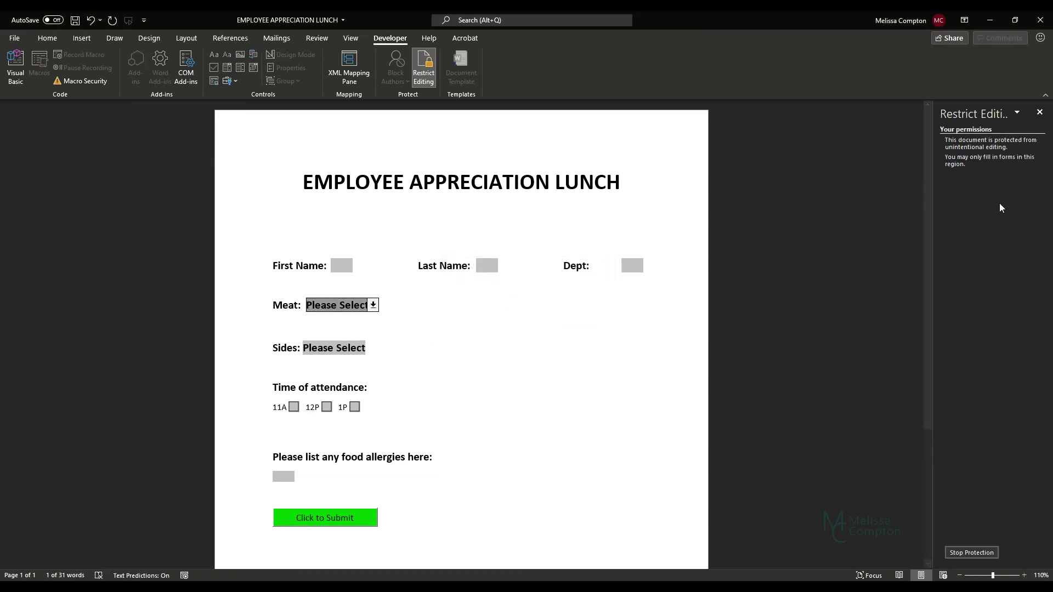
{"action": "left_click", "coordinate": [373, 306]}
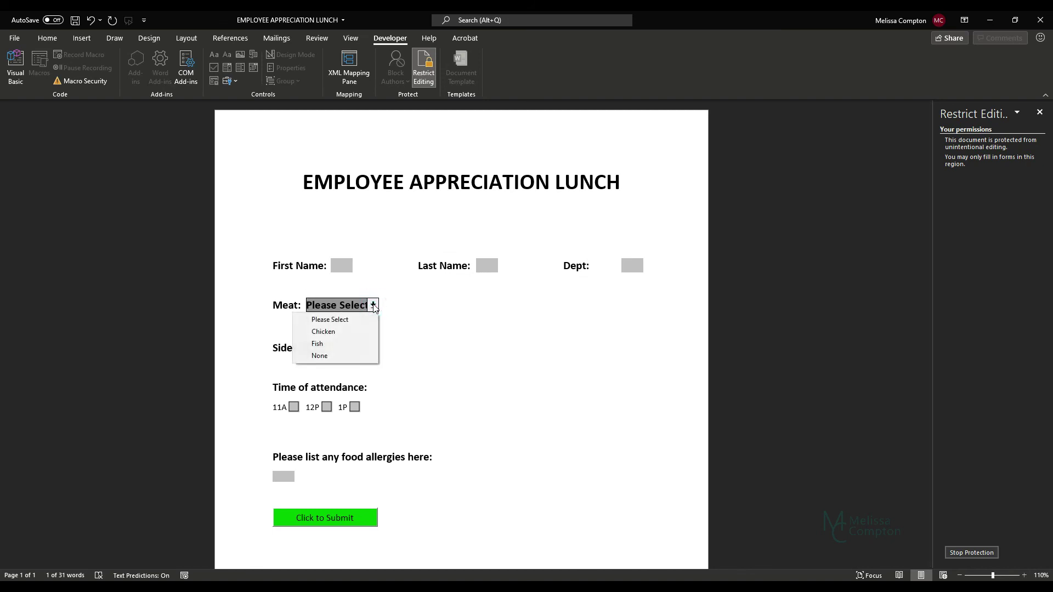
{"action": "left_click", "coordinate": [319, 331]}
{"action": "left_click", "coordinate": [349, 305]}
{"action": "left_click", "coordinate": [323, 317]}
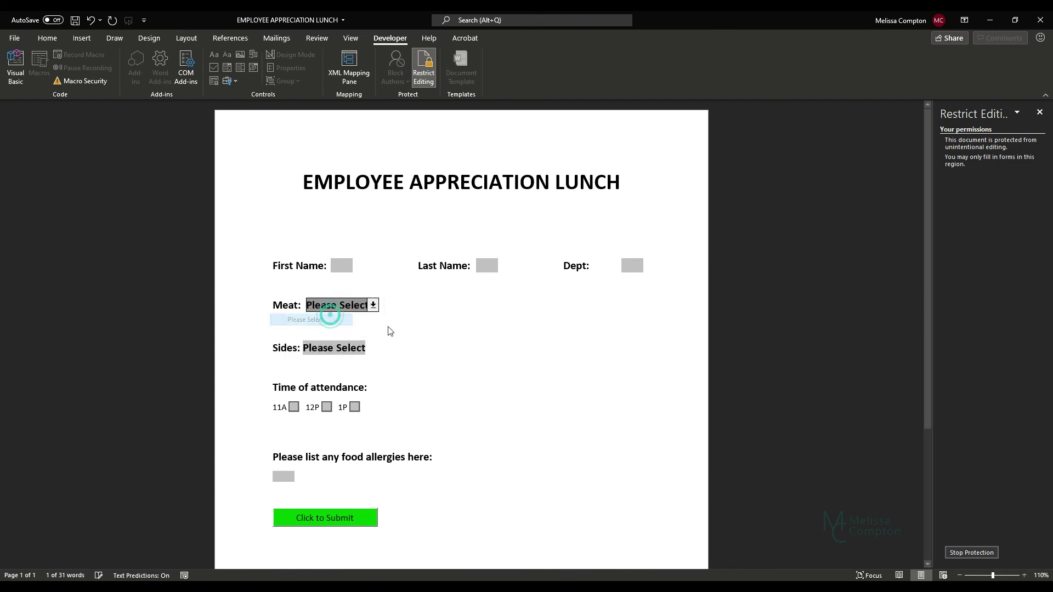
Open and close the Sides dropdown to check its choices
{"action": "left_click", "coordinate": [370, 347]}
{"action": "left_click", "coordinate": [371, 347]}
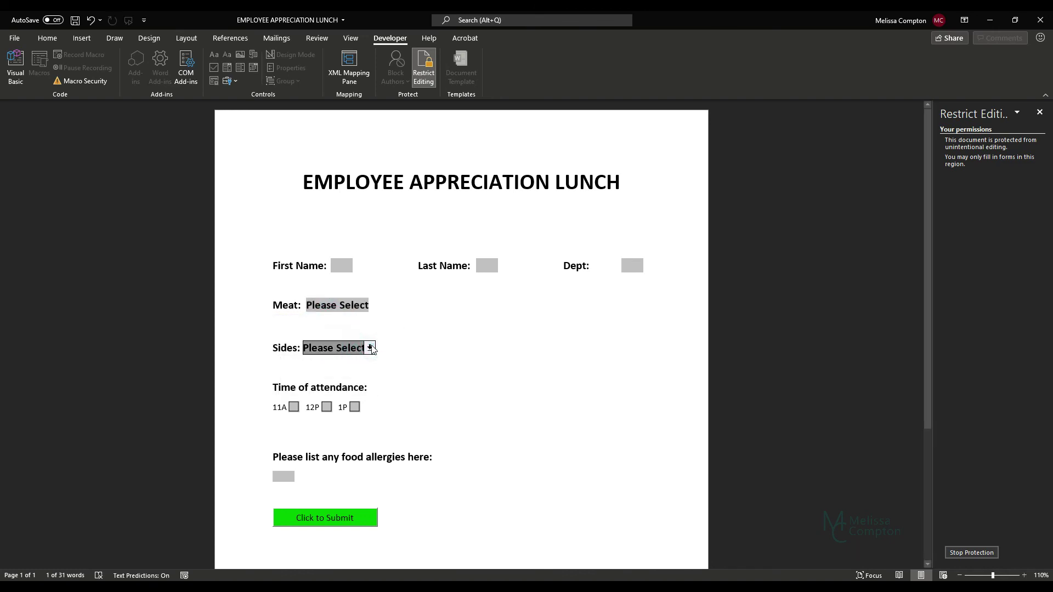
{"action": "left_click", "coordinate": [370, 347]}
{"action": "left_click", "coordinate": [392, 349]}
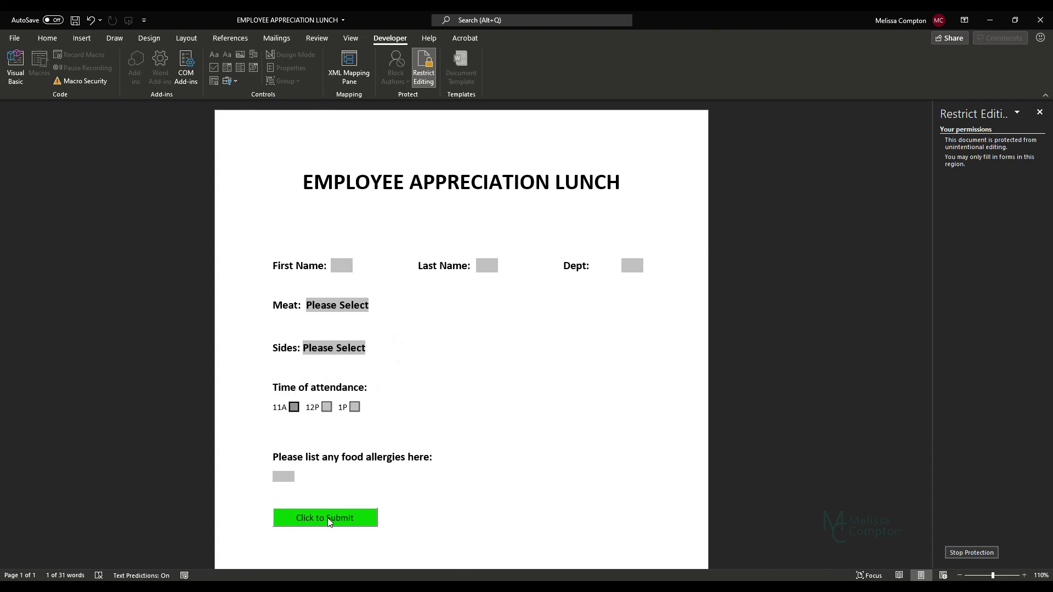
{"action": "mouse_move", "coordinate": [219, 586]}
{"action": "left_click", "coordinate": [169, 517]}
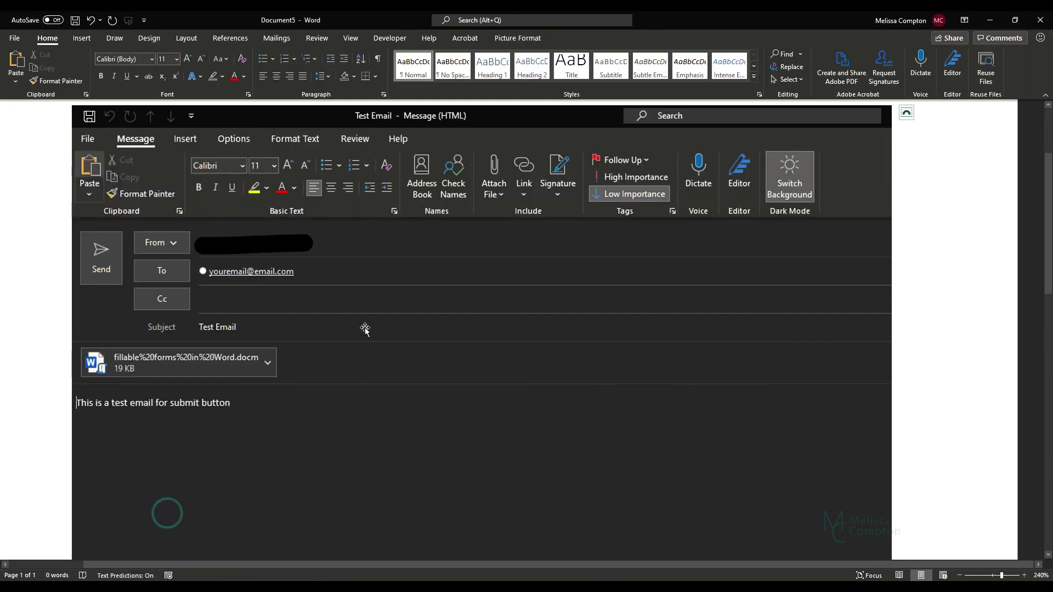